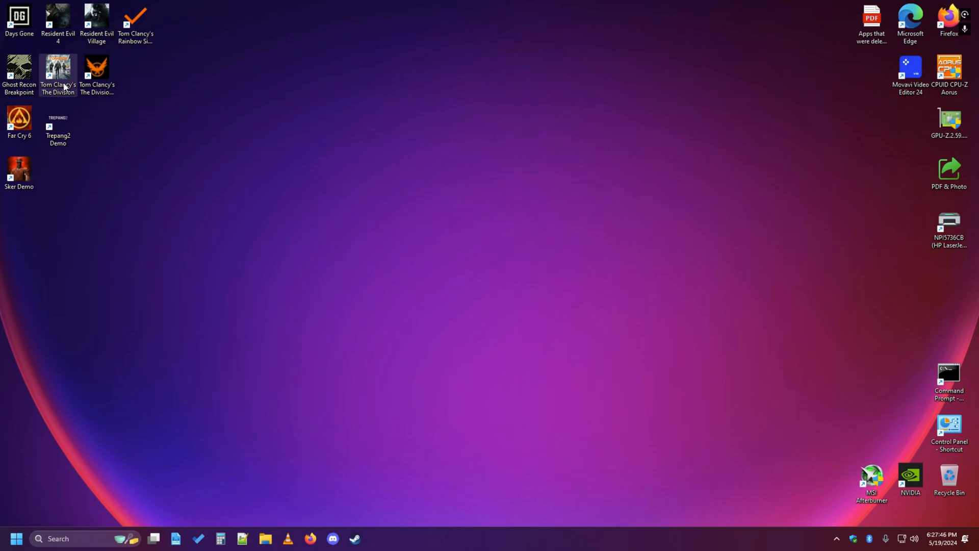
# Launch Firefox and go to the website reshade.me.
pyautogui.click(311, 540)
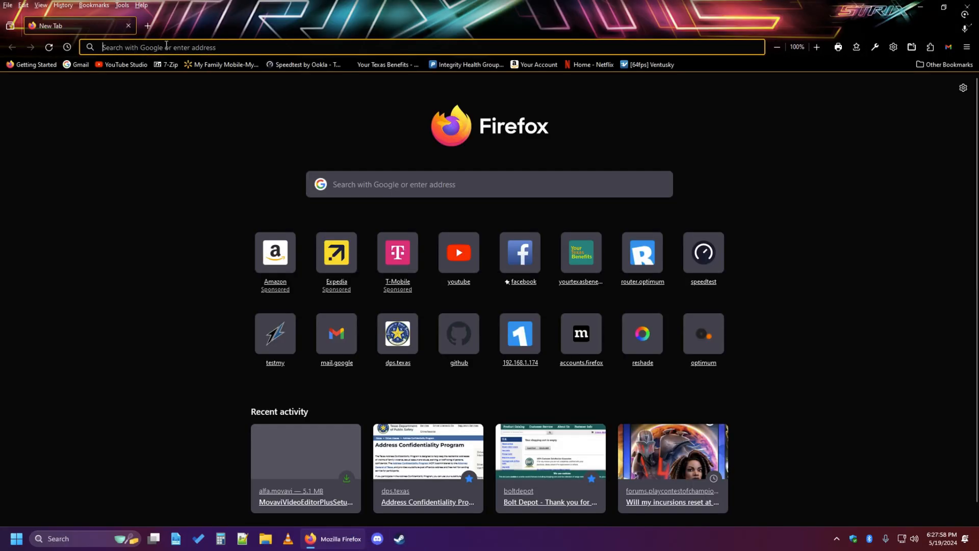
pyautogui.write('reshad')
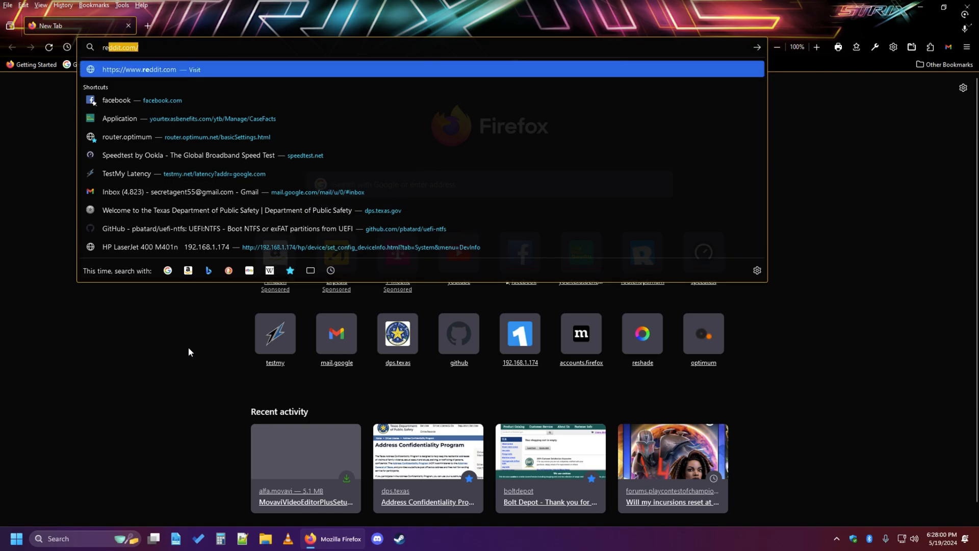
pyautogui.write('e.')
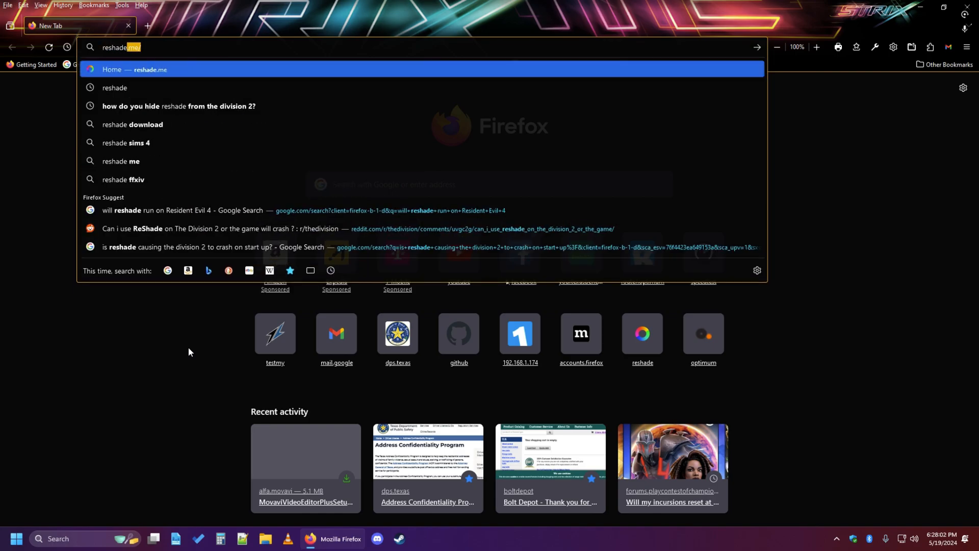
pyautogui.write('me')
pyautogui.press('Return')
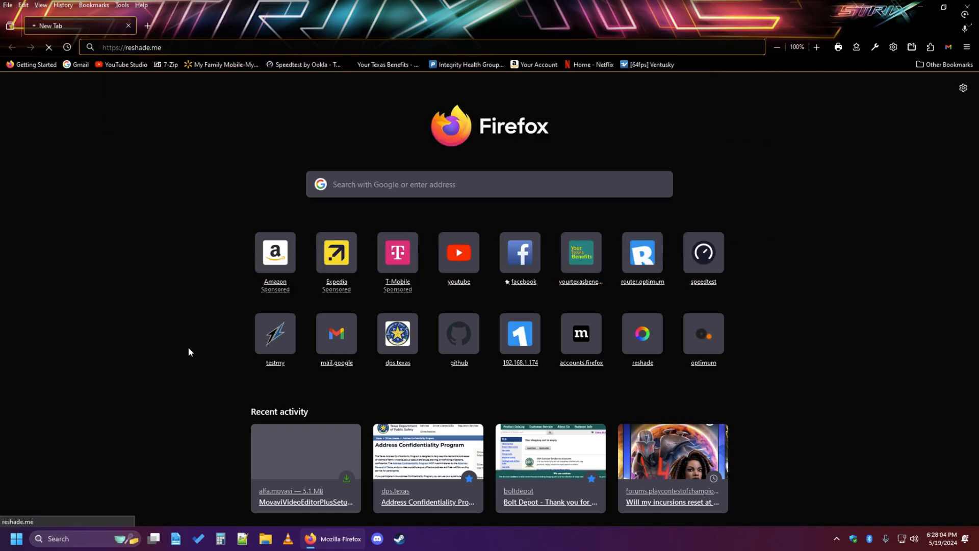
# Download the ReShade 6.1.1 installer without full add-on support and show the downloaded file in its folder.
pyautogui.scroll(-10, 588, 352)
pyautogui.scroll(-10, 587, 353)
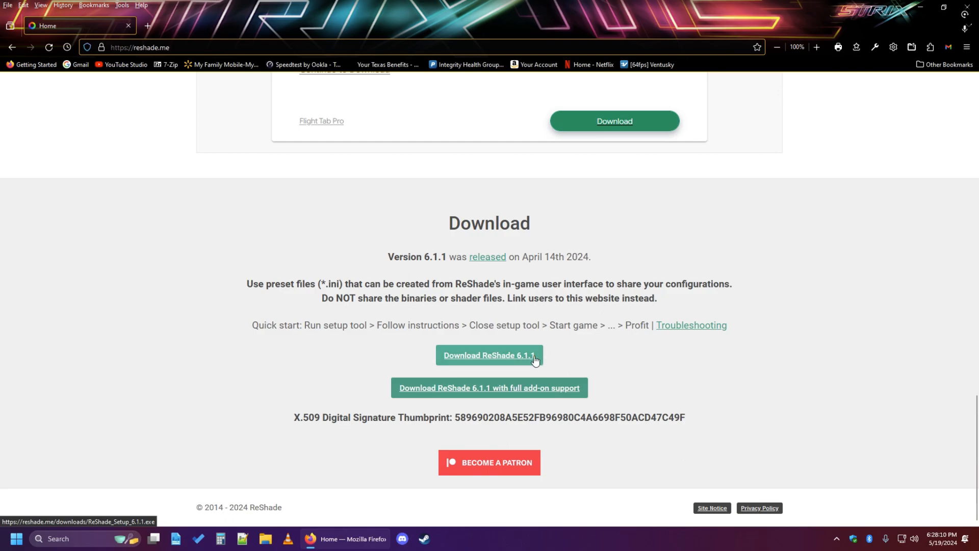
pyautogui.click(512, 358)
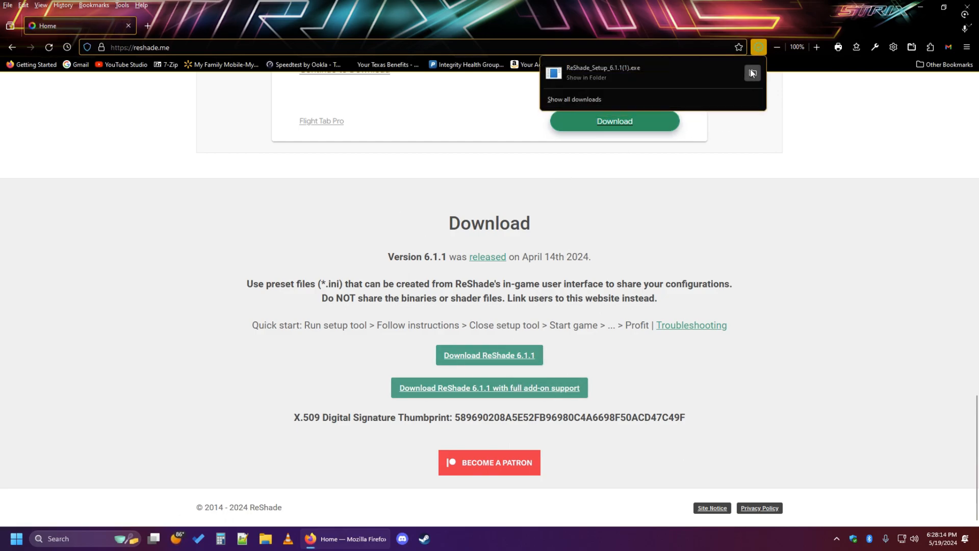
pyautogui.click(752, 73)
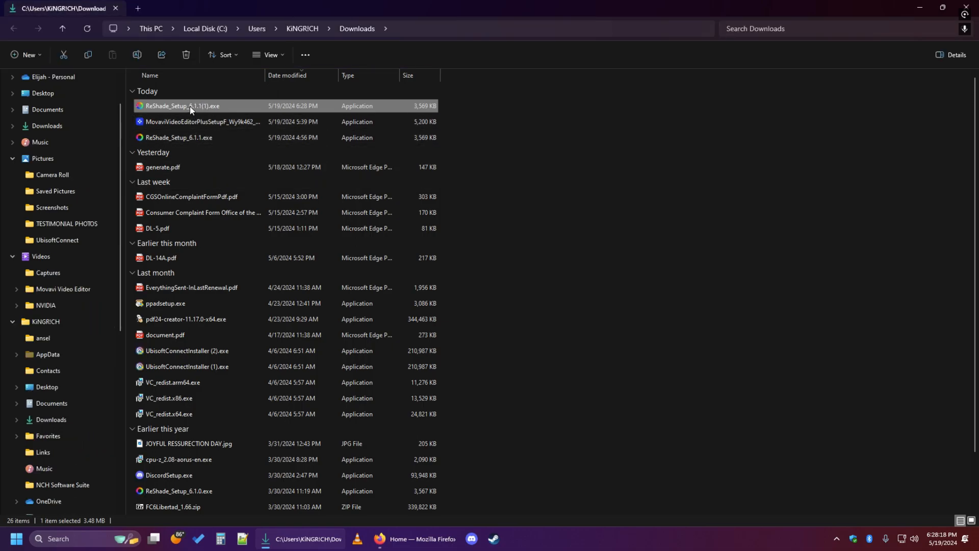
# Delete the duplicate ReShade_Setup_6.1.1(1).exe from Downloads and run ReShade_Setup_6.1.1.exe.
pyautogui.press('Delete')
pyautogui.click(182, 124)
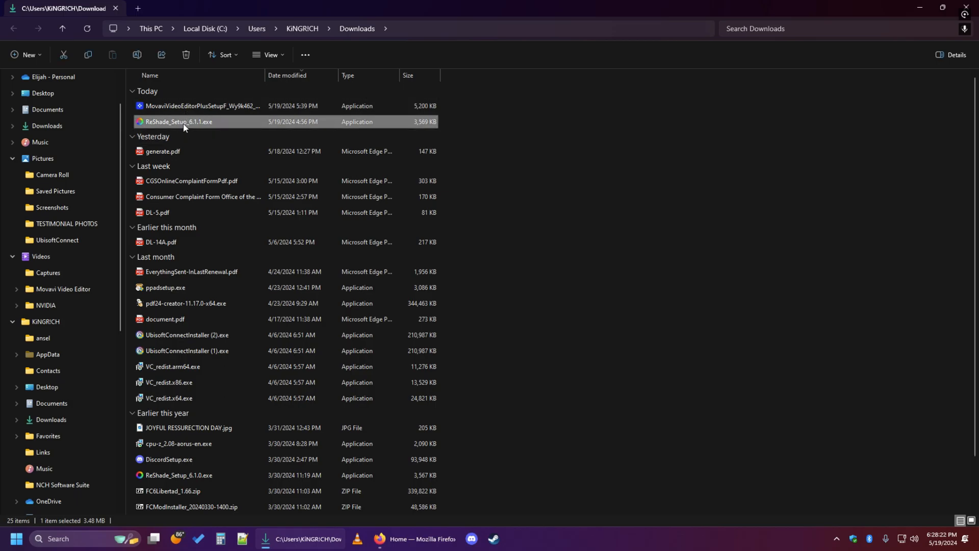
pyautogui.doubleClick(179, 122)
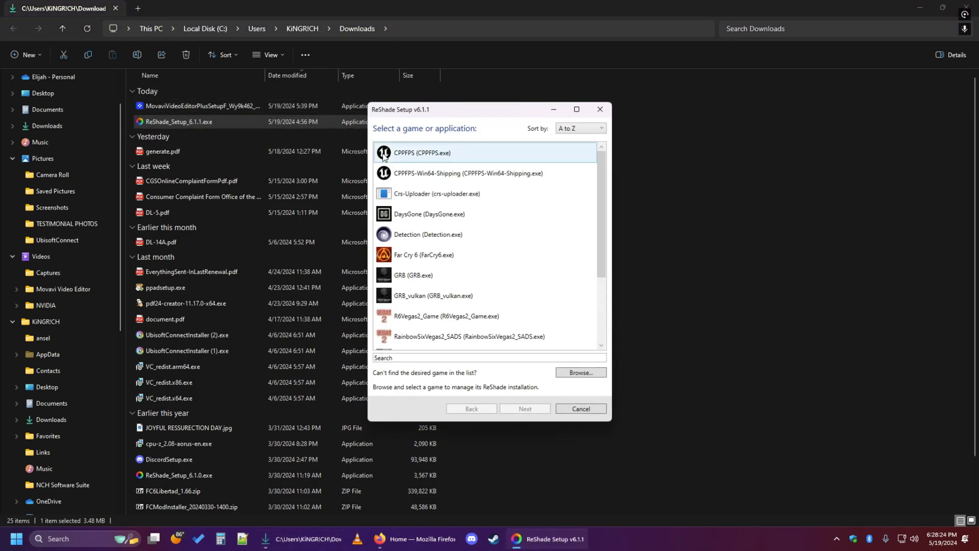
# Start browsing for the game executable in ReShade Setup and go up to This PC.
pyautogui.moveTo(601, 169); pyautogui.dragTo(608, 246)
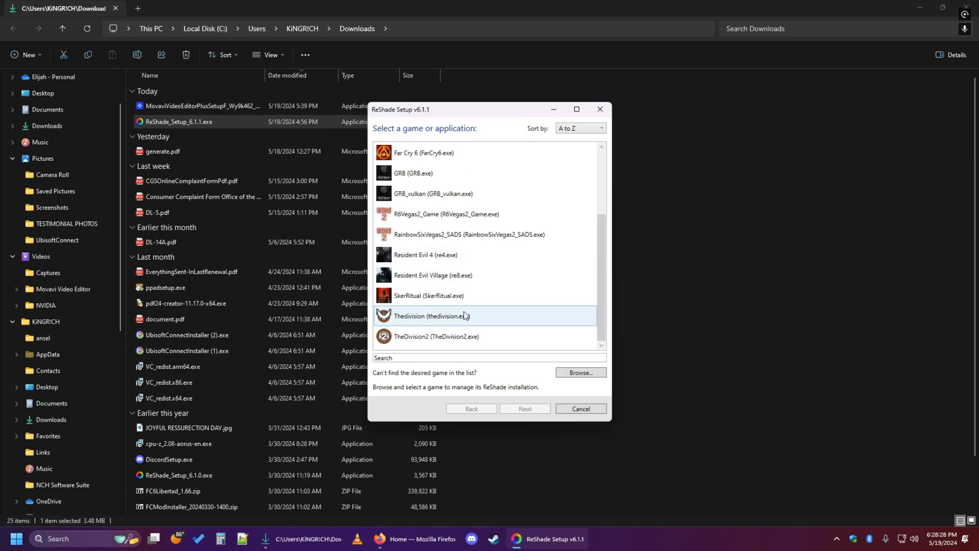
pyautogui.click(580, 373)
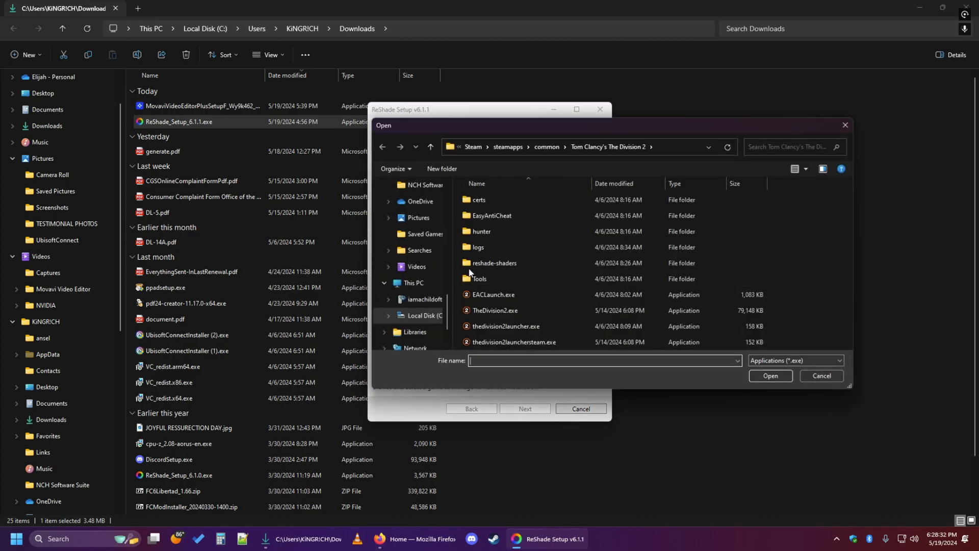
pyautogui.click(430, 147)
pyautogui.click(430, 147)
pyautogui.click(430, 147)
pyautogui.click(431, 147)
pyautogui.click(430, 147)
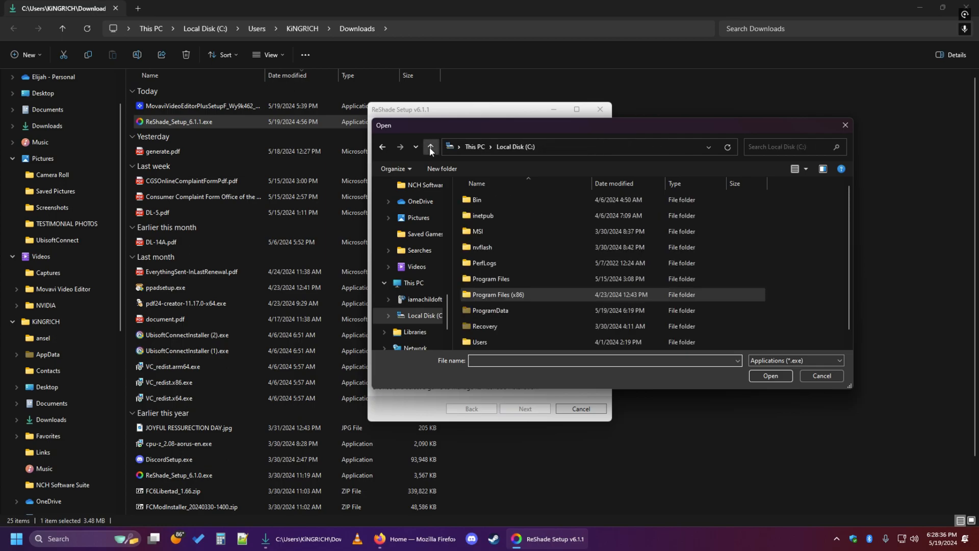
pyautogui.click(430, 147)
# Navigate the file dialog to C:\Program Files (x86)\Steam\steamapps\common.
pyautogui.doubleClick(489, 207)
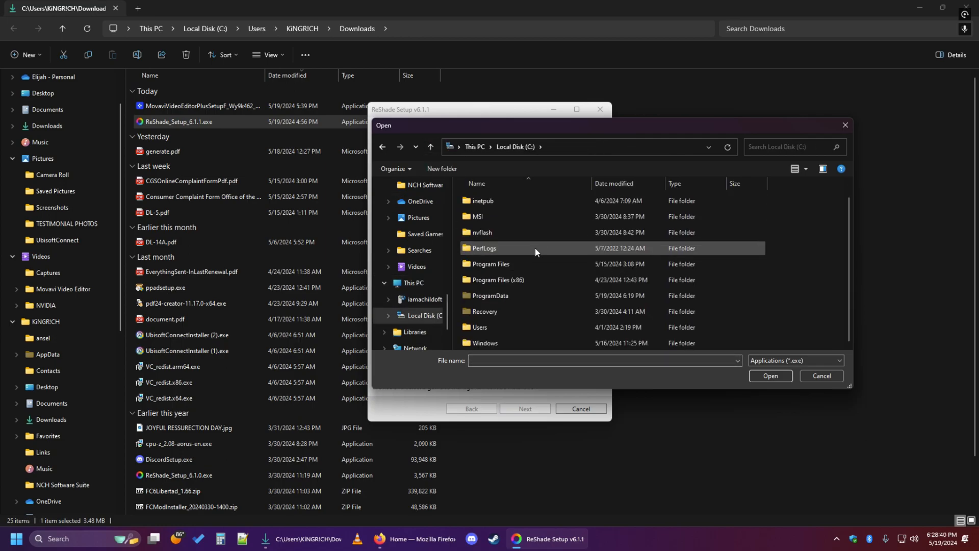
pyautogui.doubleClick(502, 295)
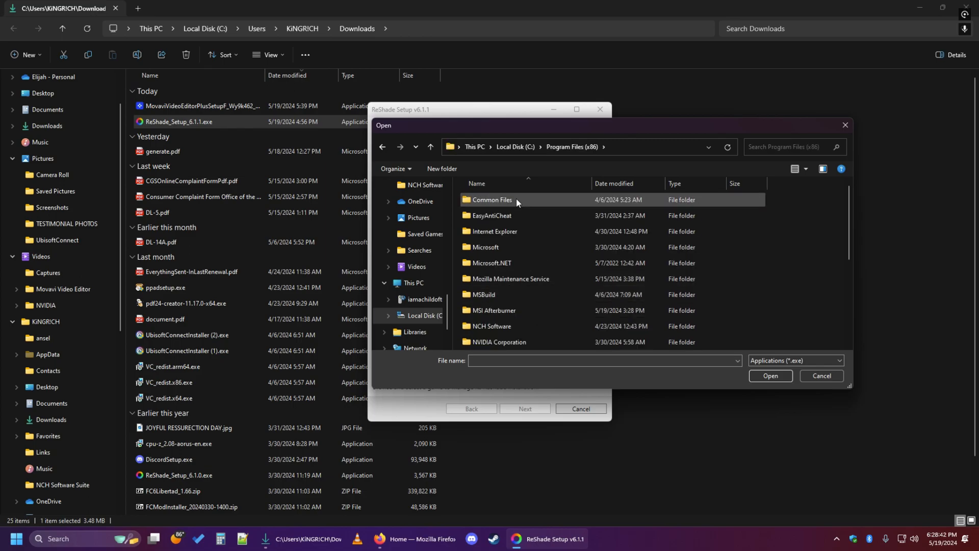
pyautogui.scroll(-4, 517, 314)
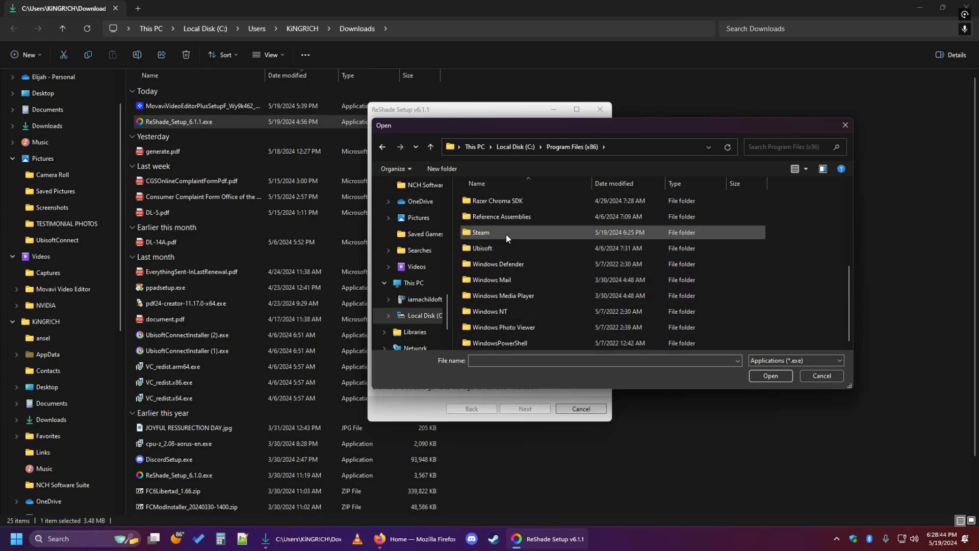
pyautogui.doubleClick(506, 232)
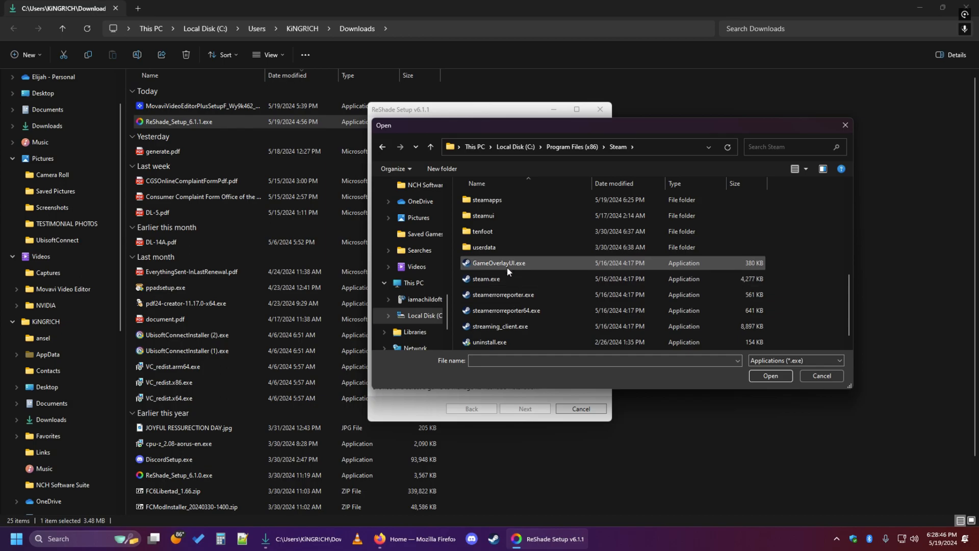
pyautogui.doubleClick(503, 201)
pyautogui.doubleClick(501, 199)
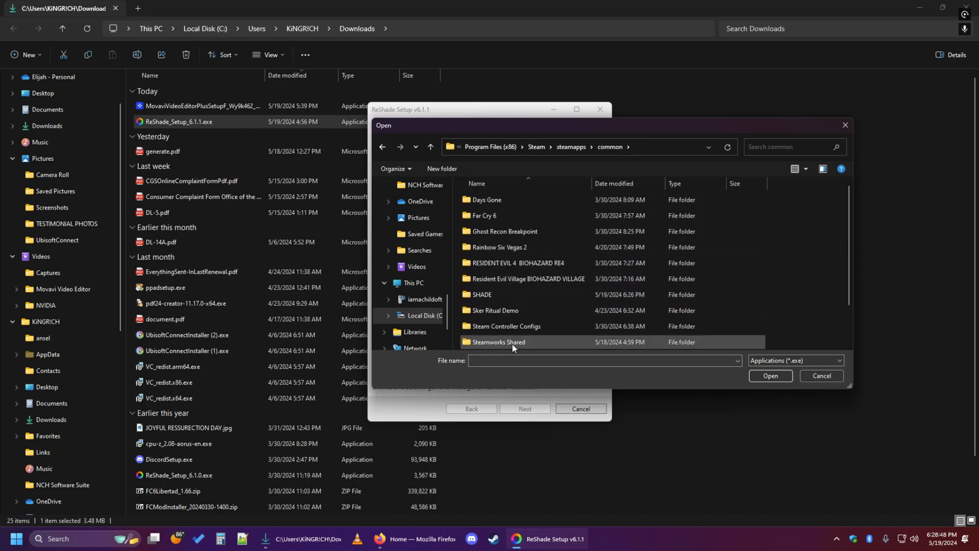
pyautogui.scroll(-1, 513, 249)
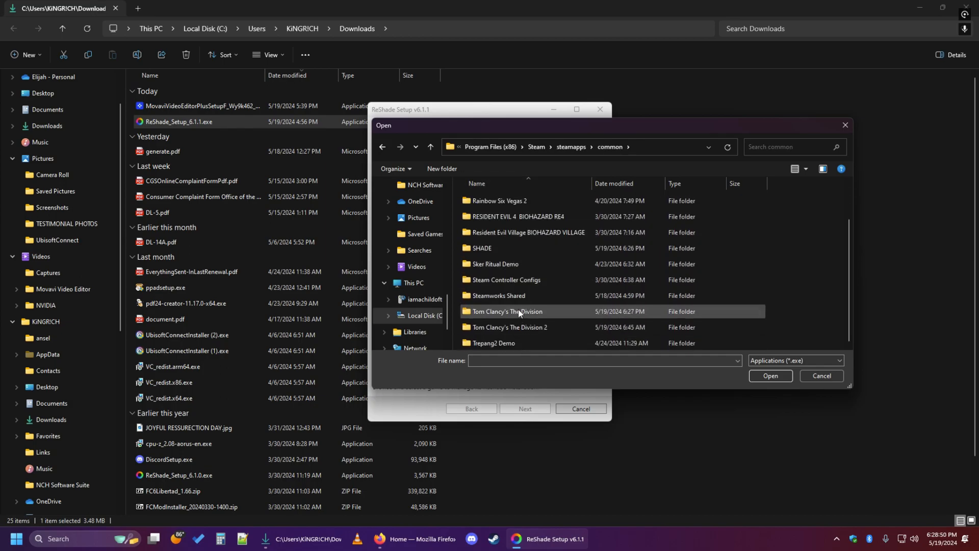
# Choose thedivision.exe from the Tom Clancy's The Division folder as the target and accept DirectX 10/11/12 as its rendering API.
pyautogui.doubleClick(521, 313)
pyautogui.click(503, 267)
pyautogui.click(764, 375)
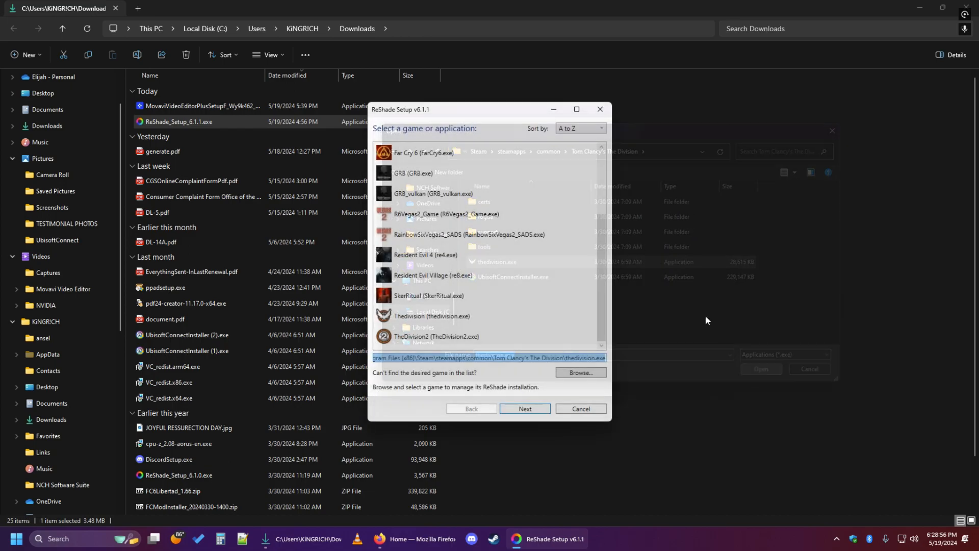
pyautogui.click(531, 409)
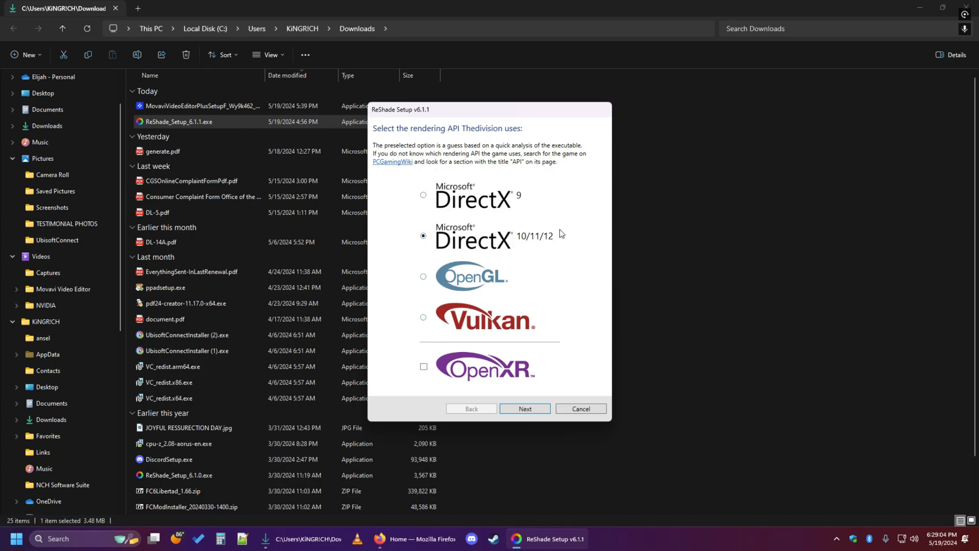
pyautogui.click(534, 408)
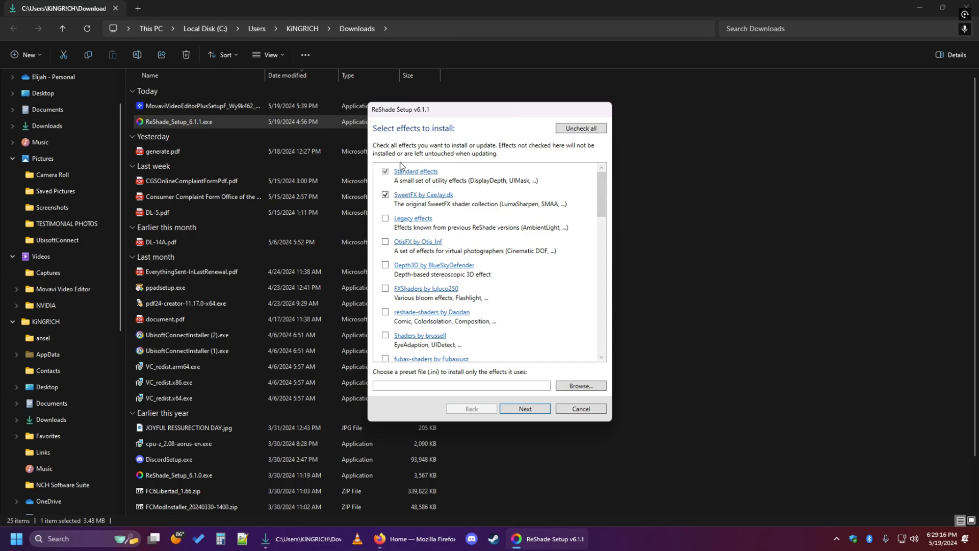
# Load the preset Addition.ini from the .INI For Division 1 folder inside steamapps\common\SHADE to choose the effects.
pyautogui.click(581, 386)
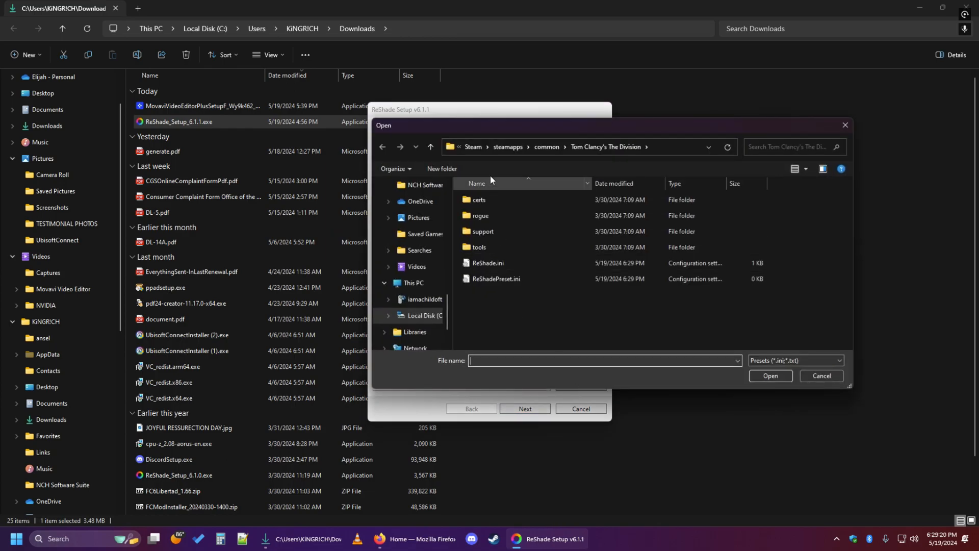
pyautogui.click(431, 147)
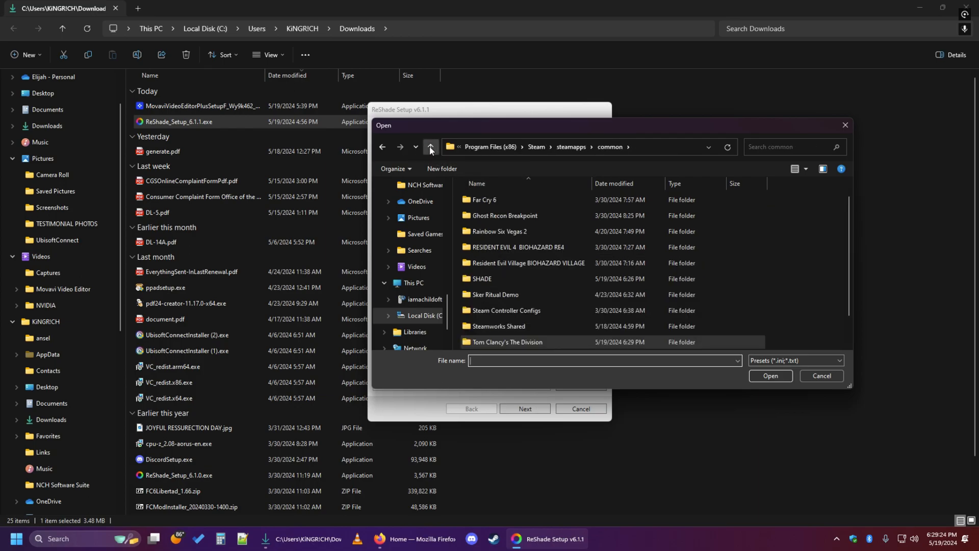
pyautogui.scroll(-2, 515, 311)
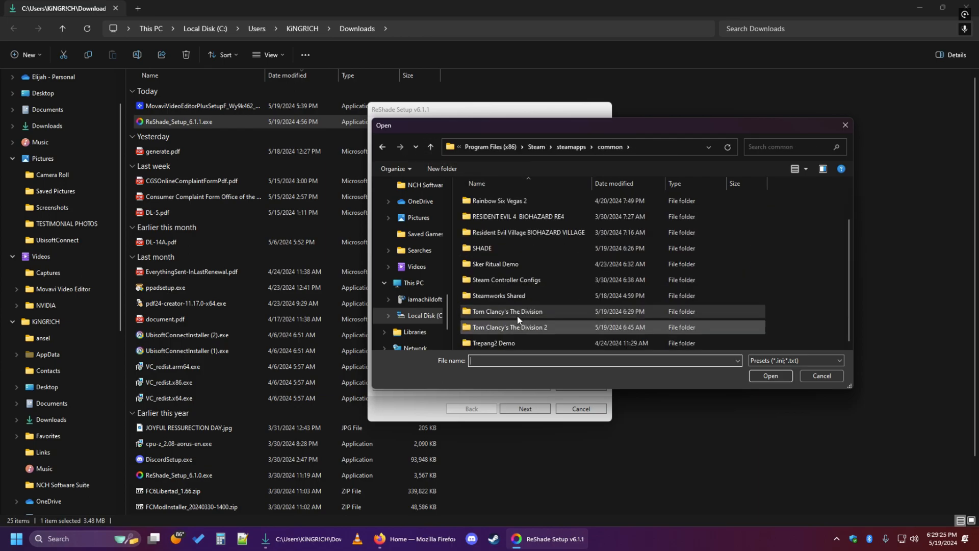
pyautogui.doubleClick(488, 249)
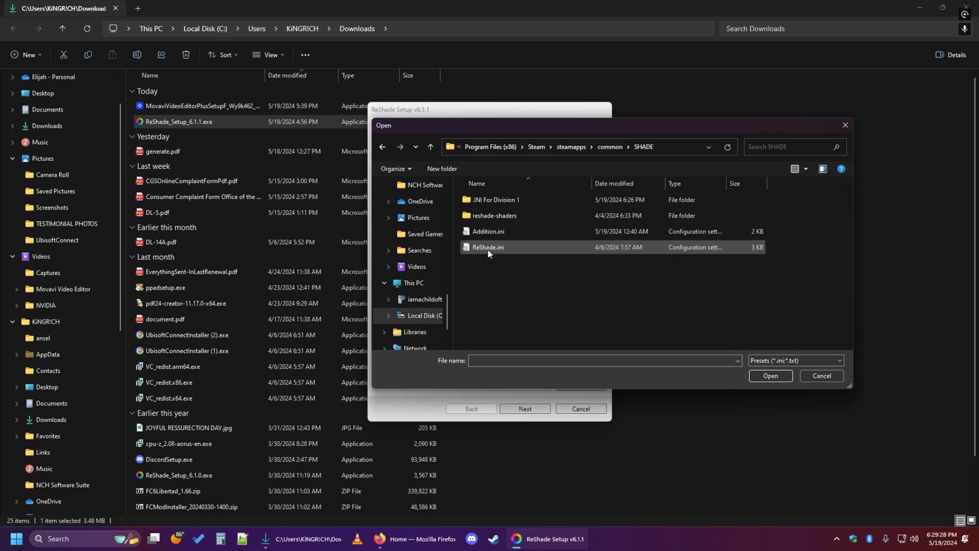
pyautogui.doubleClick(501, 204)
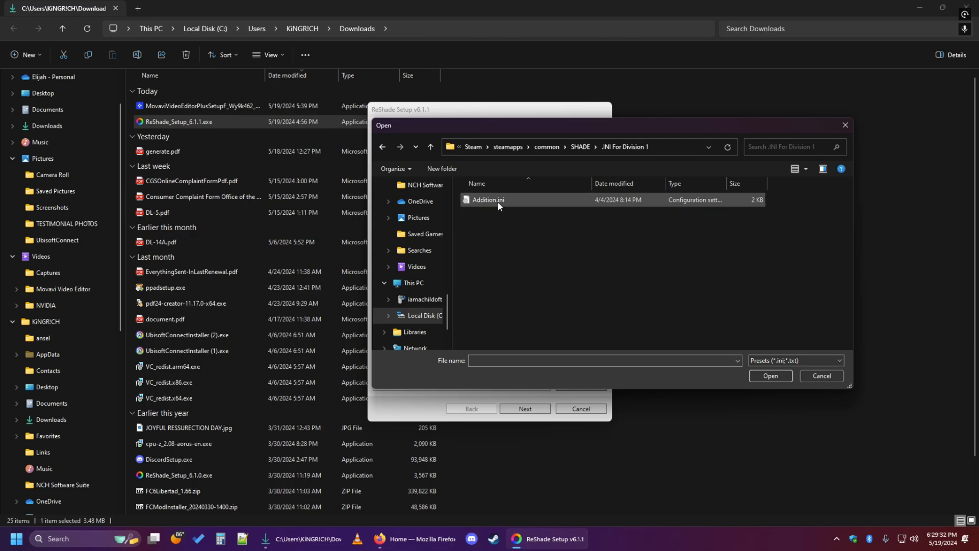
pyautogui.click(497, 201)
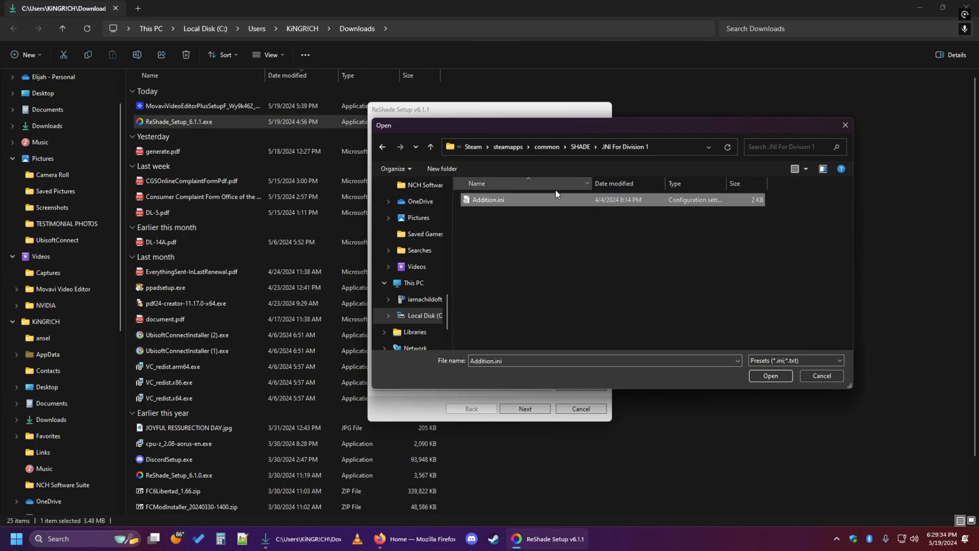
pyautogui.click(771, 376)
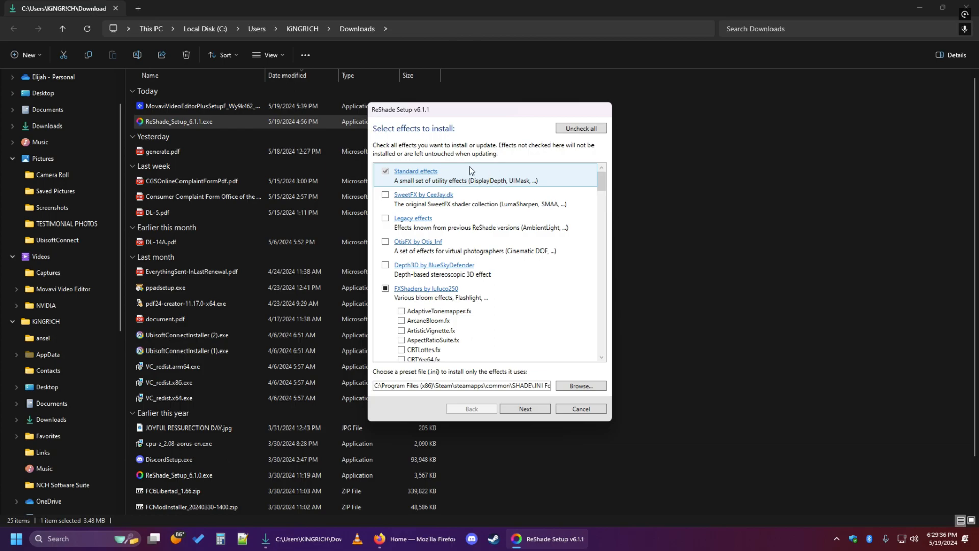
# Review the effects selected by the preset, install them and finish the ReShade setup.
pyautogui.moveTo(602, 182)
pyautogui.mouseDown()
pyautogui.moveTo(612, 275)
pyautogui.moveTo(598, 315)
pyautogui.moveTo(590, 262)
pyautogui.moveTo(591, 326)
pyautogui.moveTo(598, 176)
pyautogui.moveTo(601, 273)
pyautogui.moveTo(579, 280)
pyautogui.moveTo(600, 288)
pyautogui.moveTo(600, 190)
pyautogui.mouseUp()
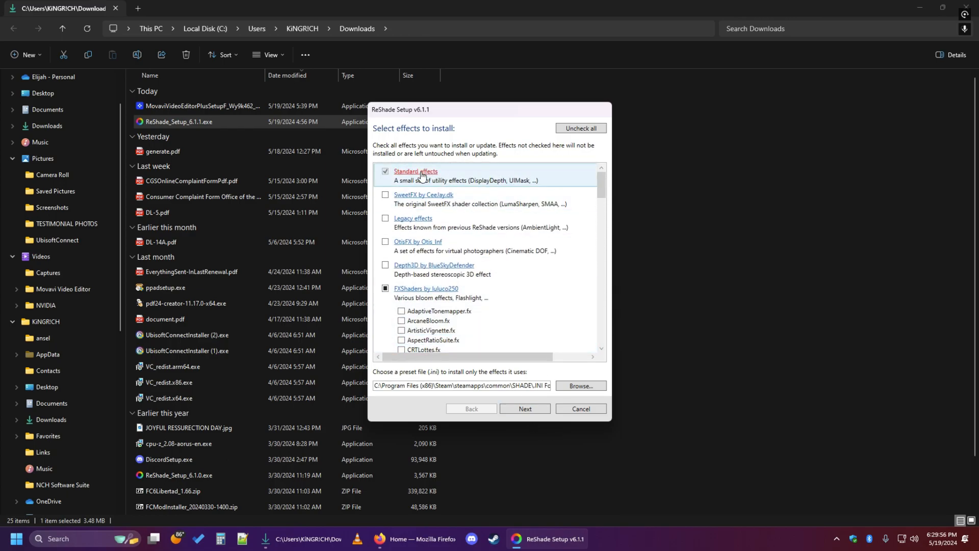
pyautogui.click(534, 409)
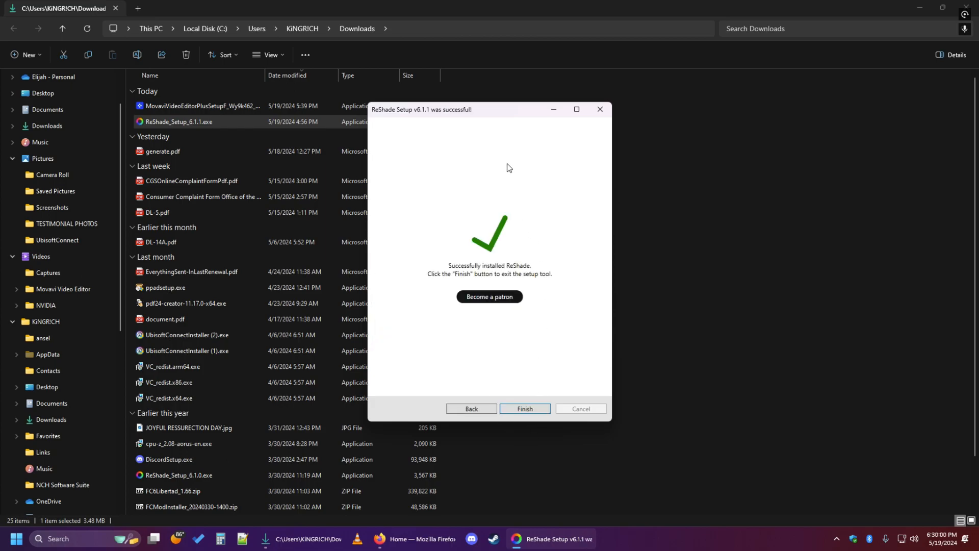
pyautogui.click(527, 406)
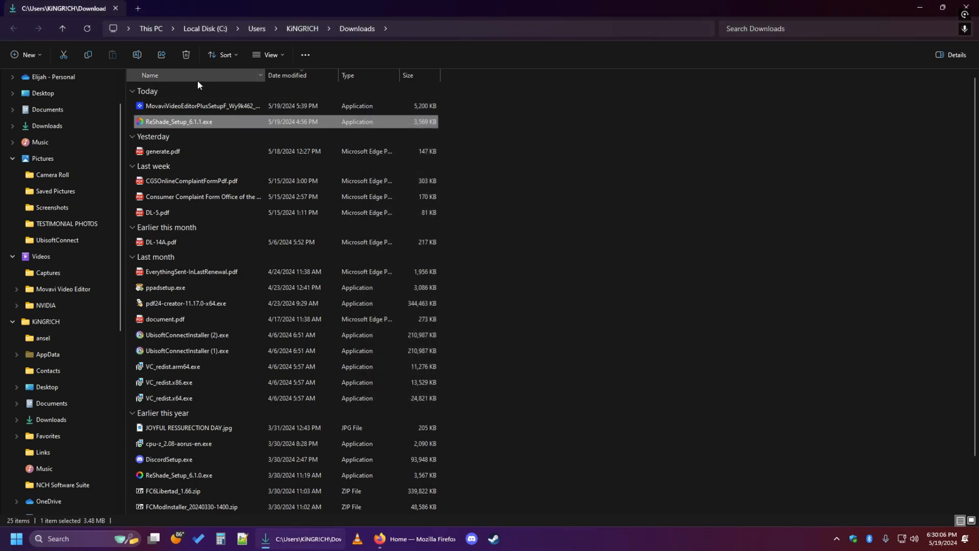
# Open the Tom Clancy's The Division folder under C:\Program Files (x86)\Steam\steamapps\common in a new File Explorer tab, closing the Downloads tab.
pyautogui.click(137, 9)
pyautogui.click(115, 9)
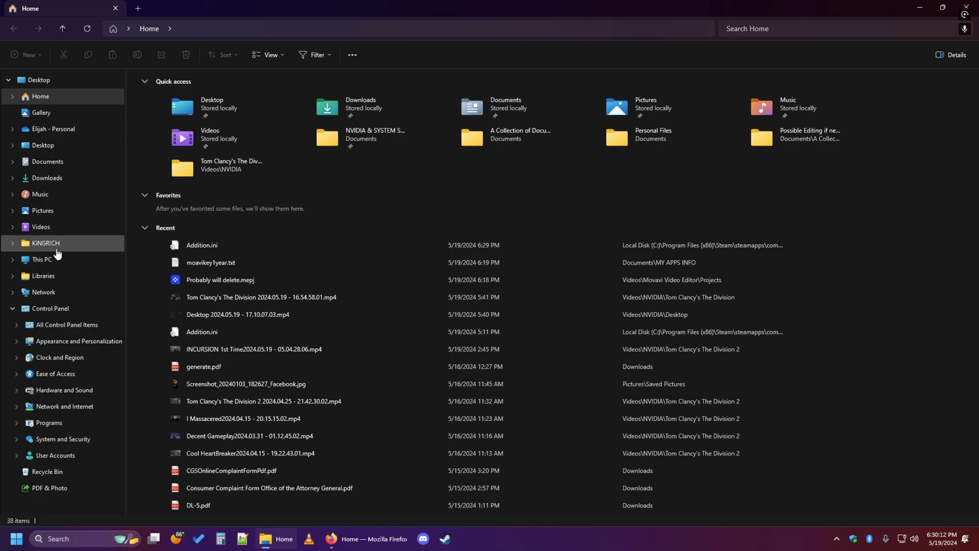
pyautogui.click(51, 261)
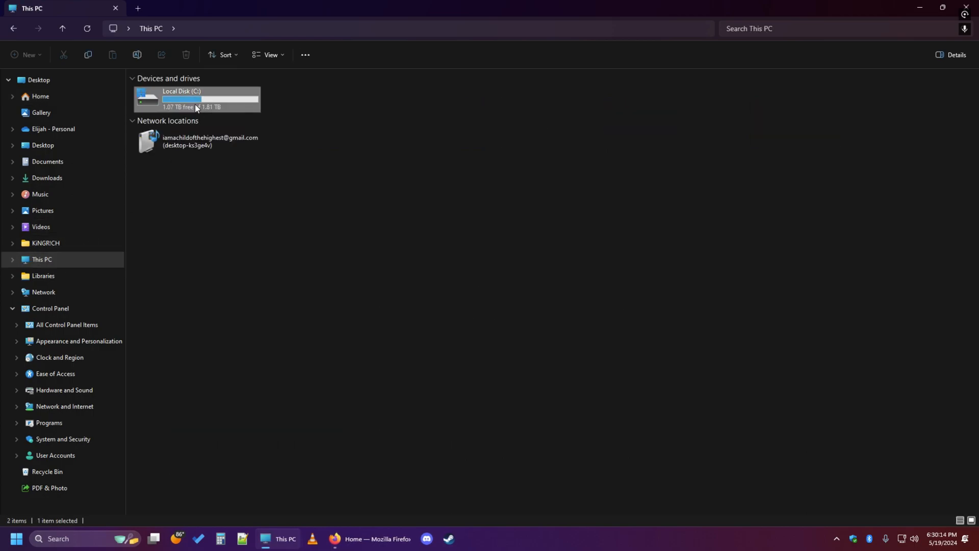
pyautogui.doubleClick(174, 97)
pyautogui.click(176, 187)
pyautogui.doubleClick(176, 187)
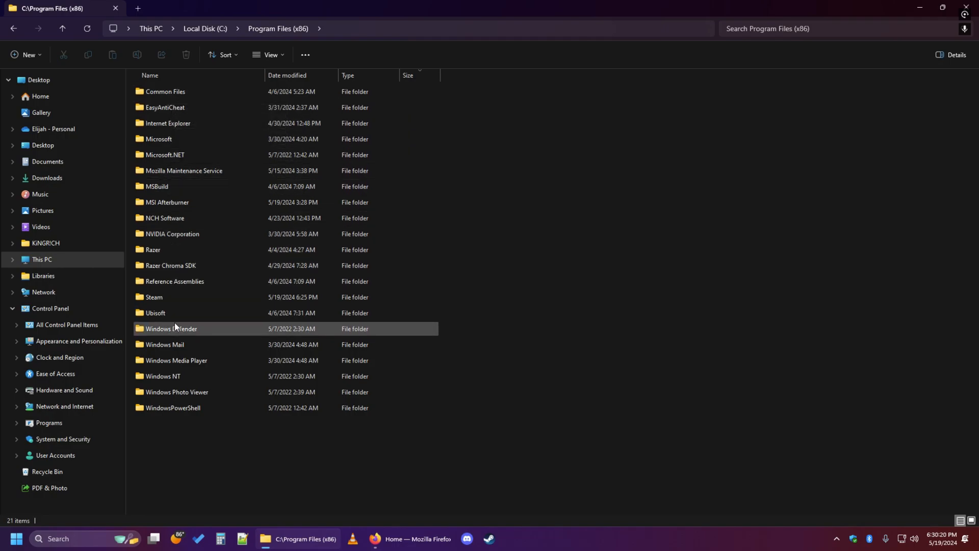
pyautogui.doubleClick(173, 296)
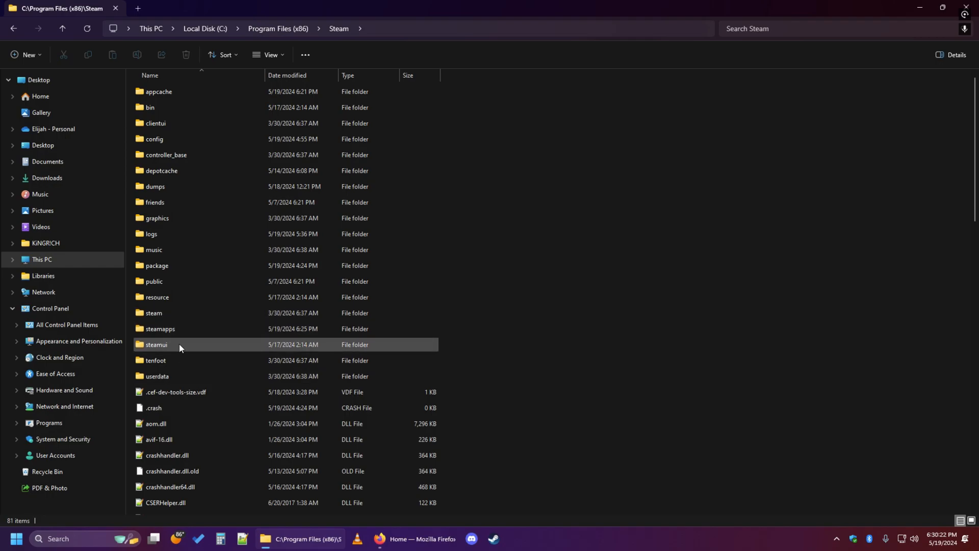
pyautogui.doubleClick(174, 329)
pyautogui.doubleClick(183, 93)
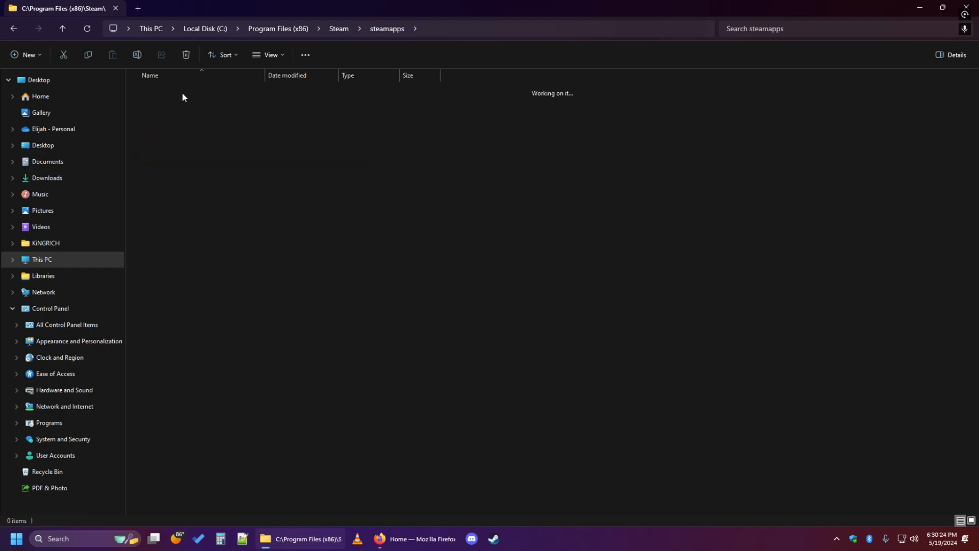
pyautogui.doubleClick(188, 249)
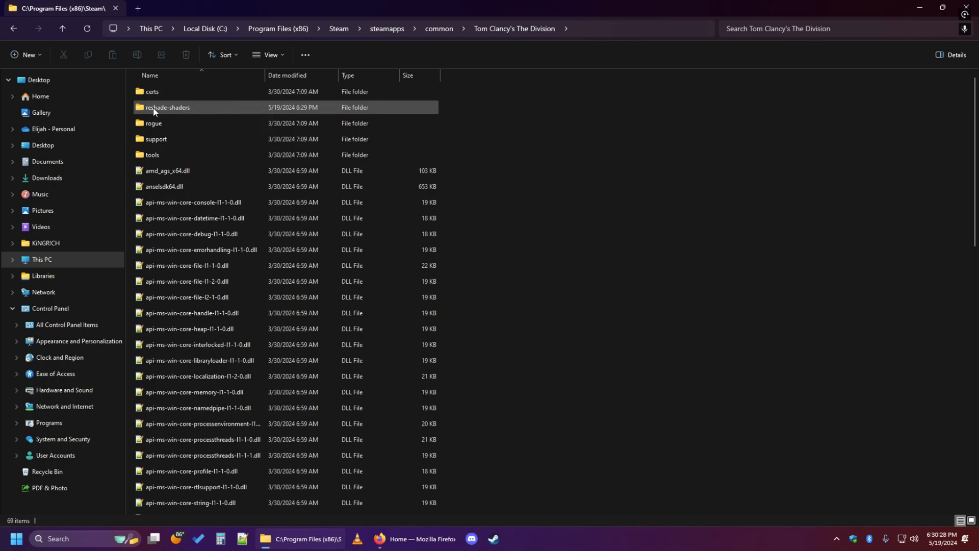
# Examine the contents of reshade-shaders and check dxgi.dll and the ReShade files in the game folder.
pyautogui.doubleClick(178, 109)
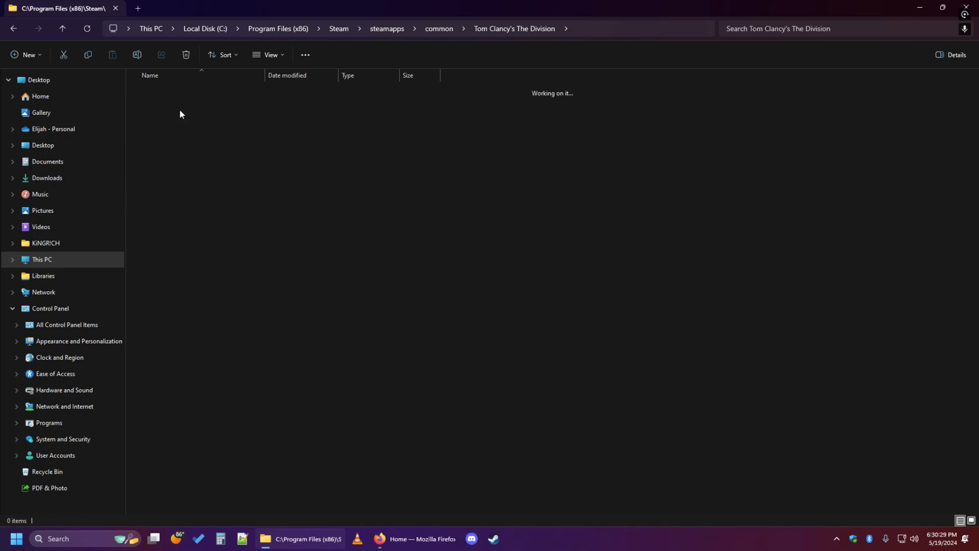
pyautogui.click(56, 29)
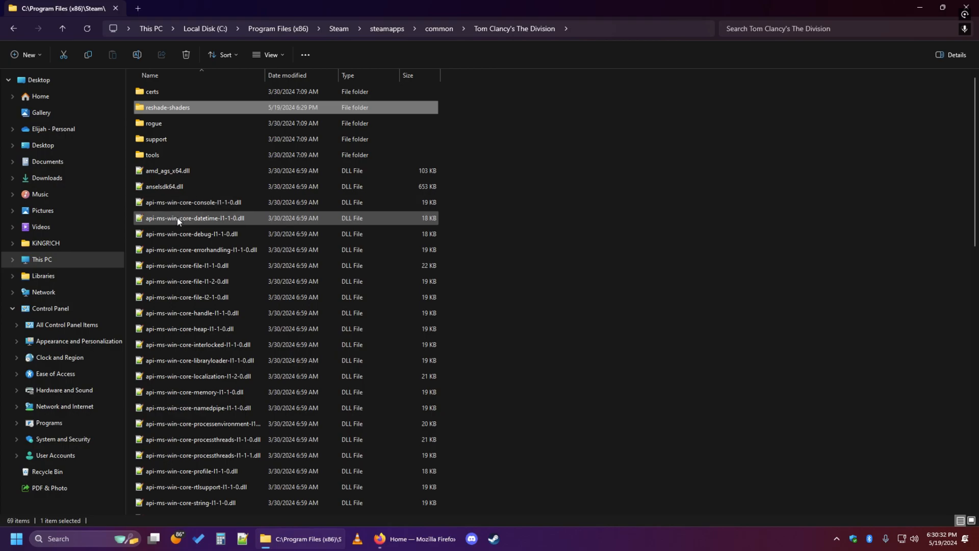
pyautogui.scroll(-6, 176, 215)
pyautogui.scroll(-8, 188, 380)
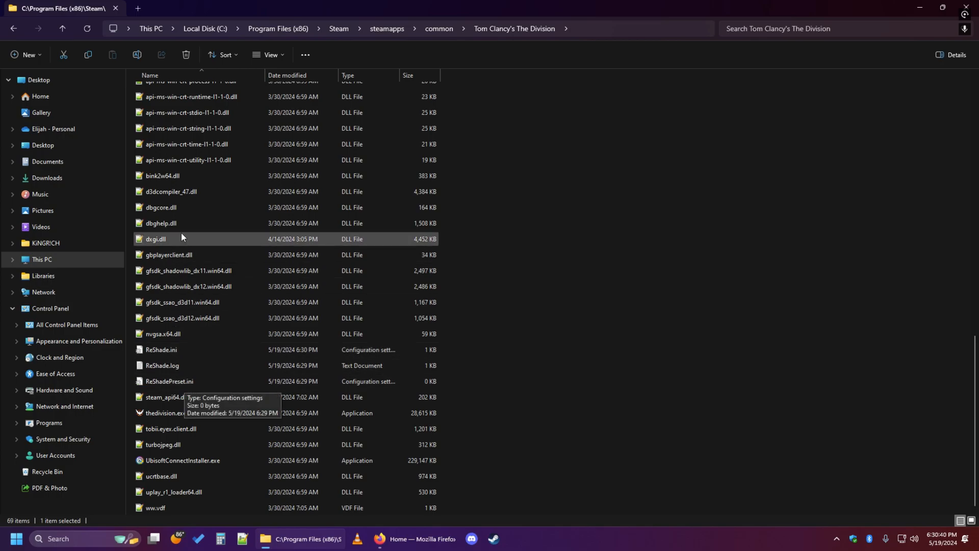
pyautogui.scroll(2, 202, 290)
pyautogui.scroll(-1, 183, 357)
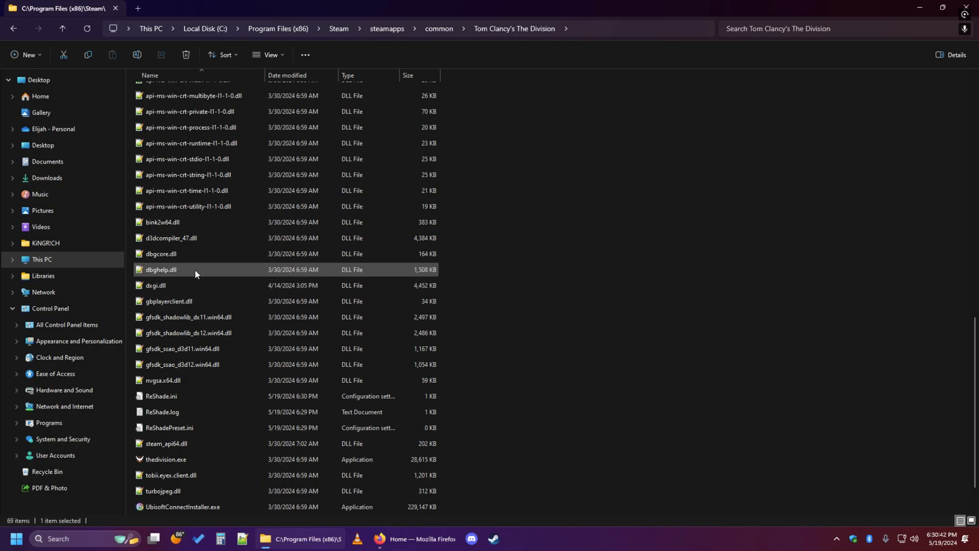
pyautogui.moveTo(148, 290)
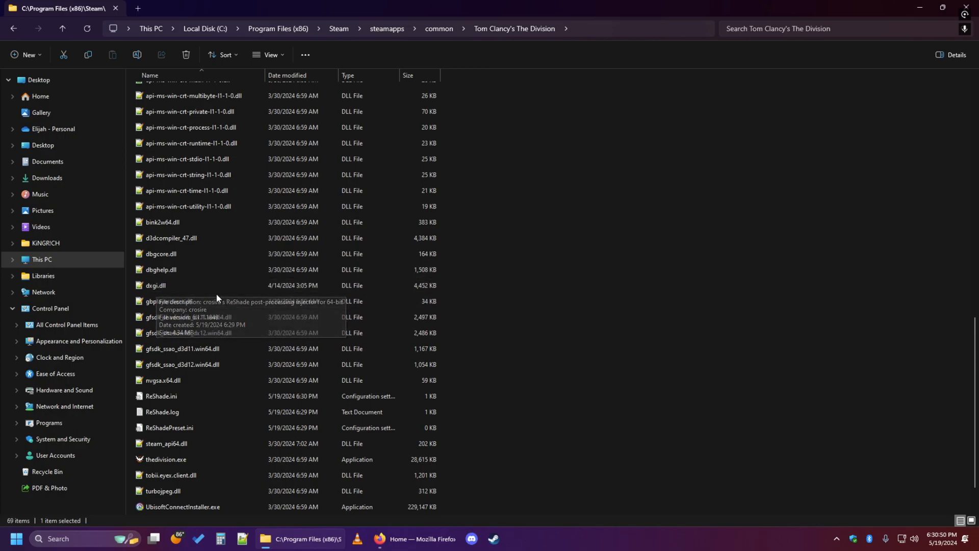
pyautogui.scroll(-1, 408, 403)
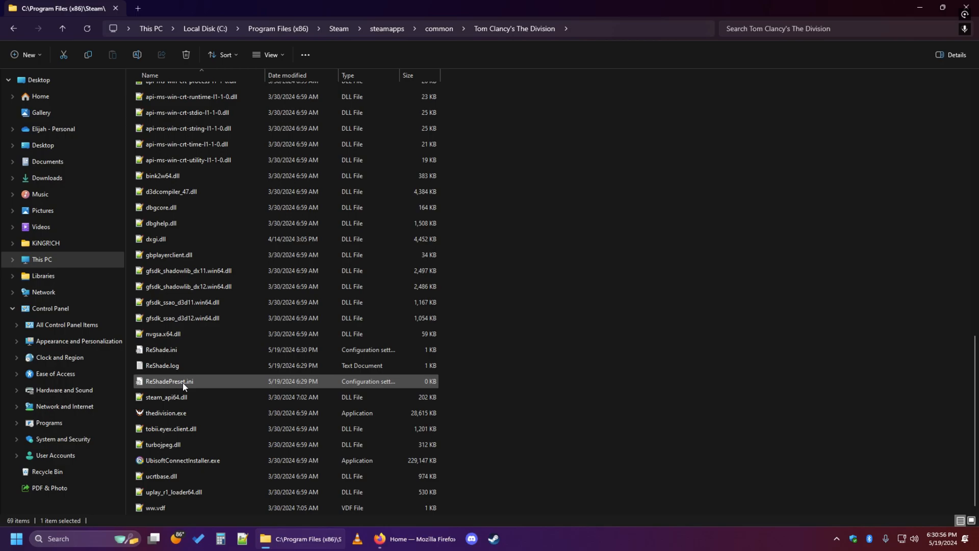
# Select the ReShade components in the game folder: ReShadePreset.ini, ReShade.log, ReShade.ini, dxgi.dll and the reshade-shaders folder.
pyautogui.keyDown('ctrl'); pyautogui.click(175, 366); pyautogui.keyUp('ctrl')
pyautogui.keyDown('ctrl'); pyautogui.click(168, 349); pyautogui.keyUp('ctrl')
pyautogui.keyDown('ctrl'); pyautogui.click(186, 176); pyautogui.keyUp('ctrl')
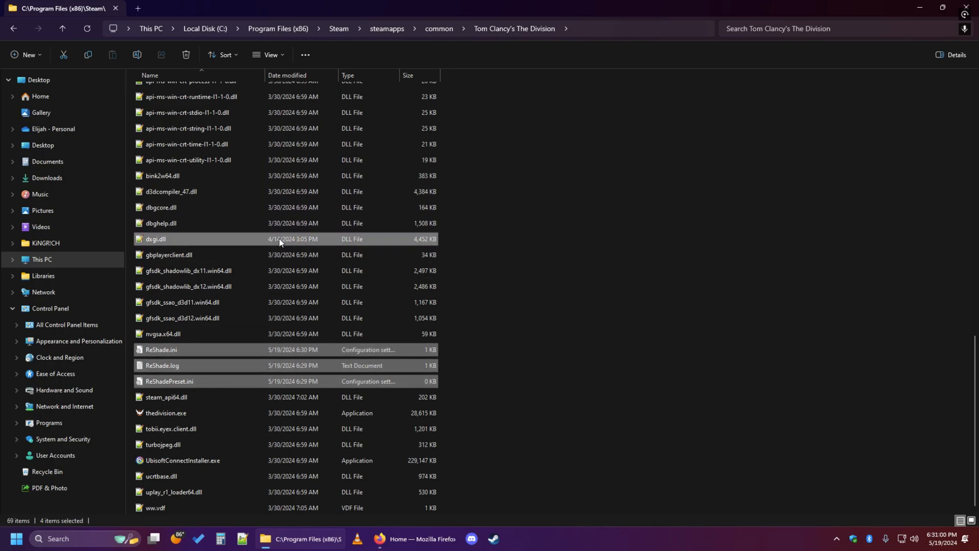
pyautogui.scroll(14, 511, 339)
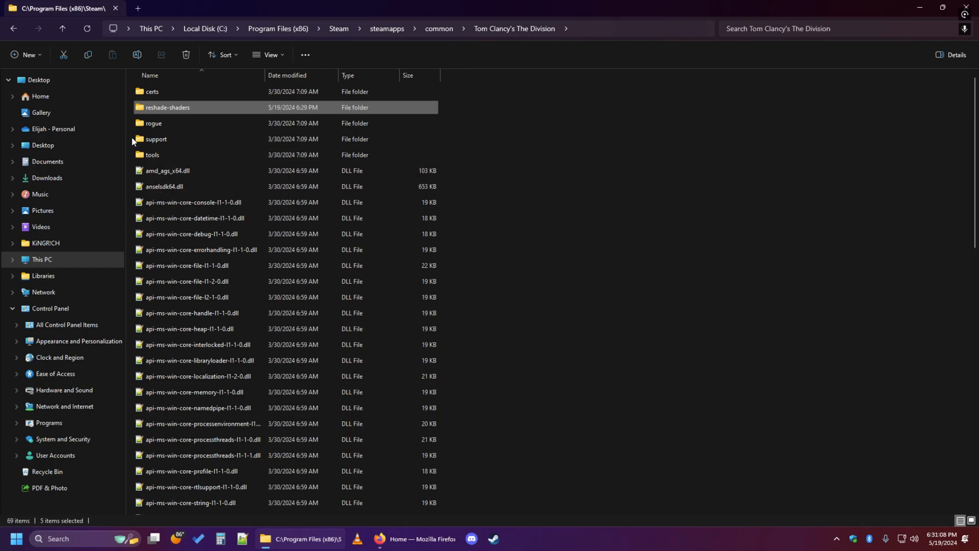
# Copy Addition.ini from the .INI For Division 1 folder inside steamapps\common\SHADE.
pyautogui.click(61, 29)
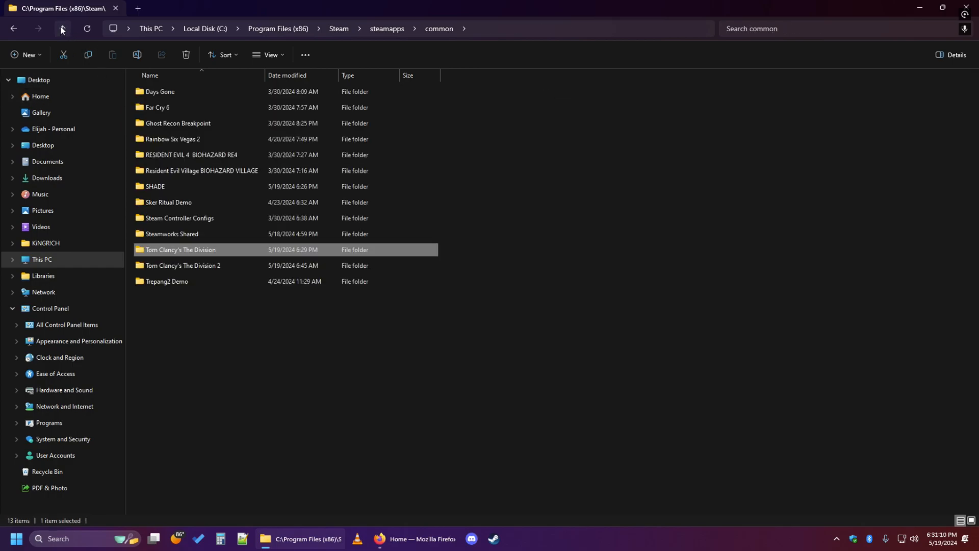
pyautogui.doubleClick(177, 186)
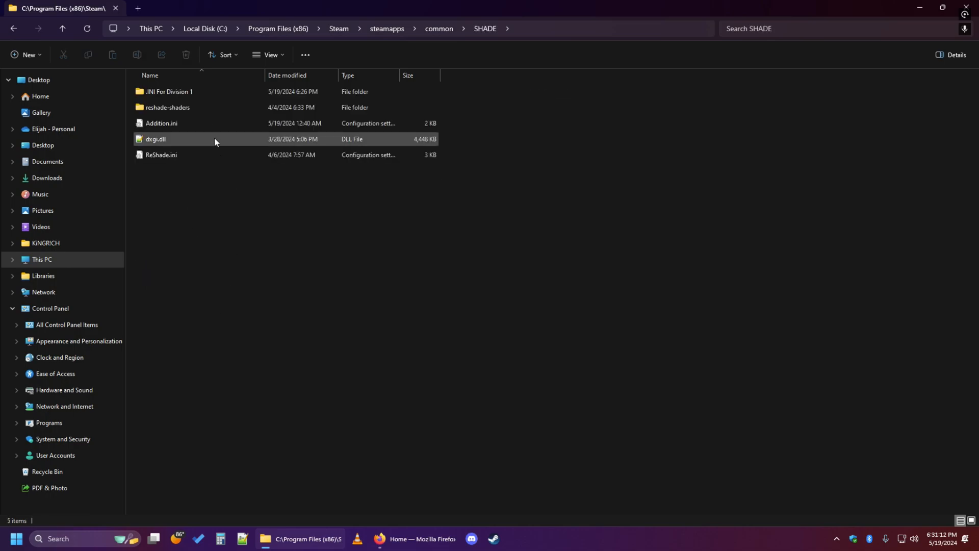
pyautogui.click(166, 92)
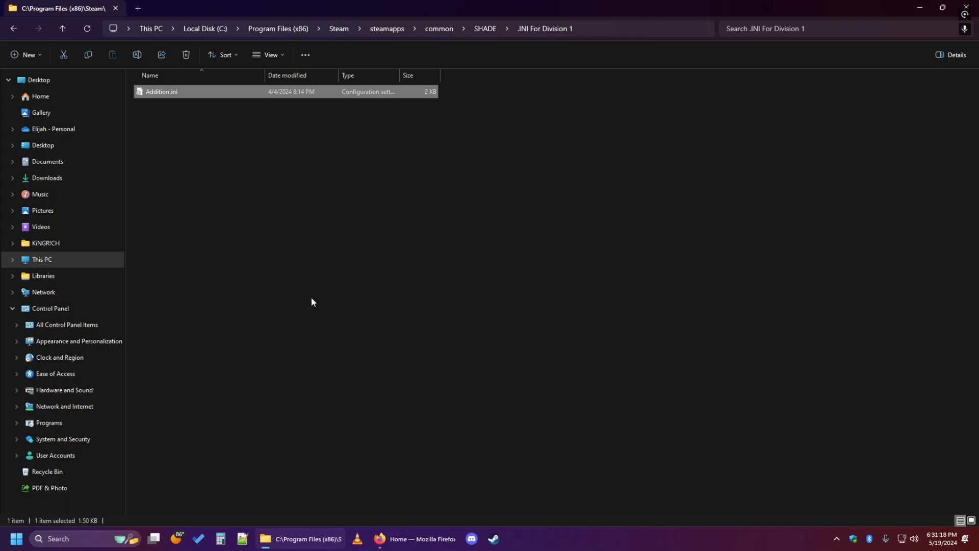
pyautogui.click(62, 26)
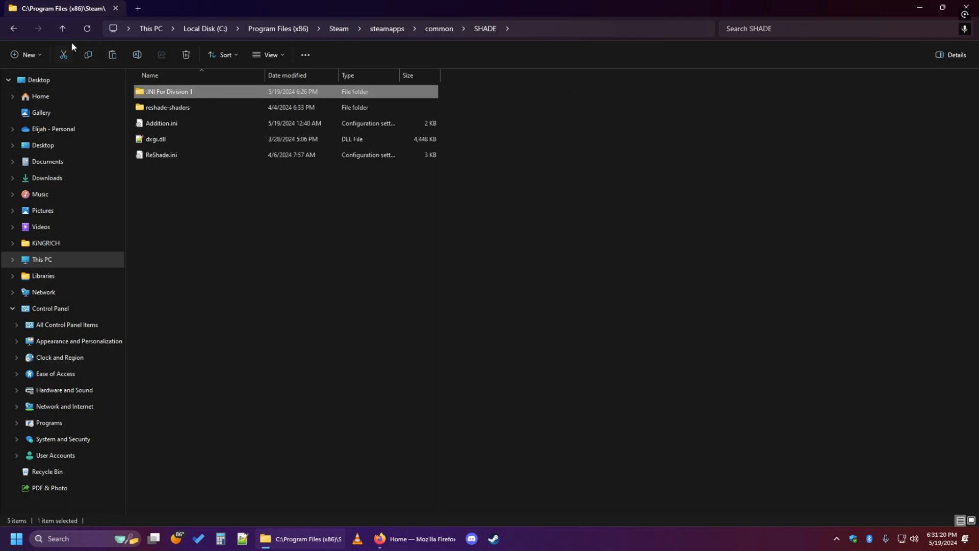
# Paste Addition.ini into the Tom Clancy's The Division folder, refresh the listing and close File Explorer.
pyautogui.click(60, 29)
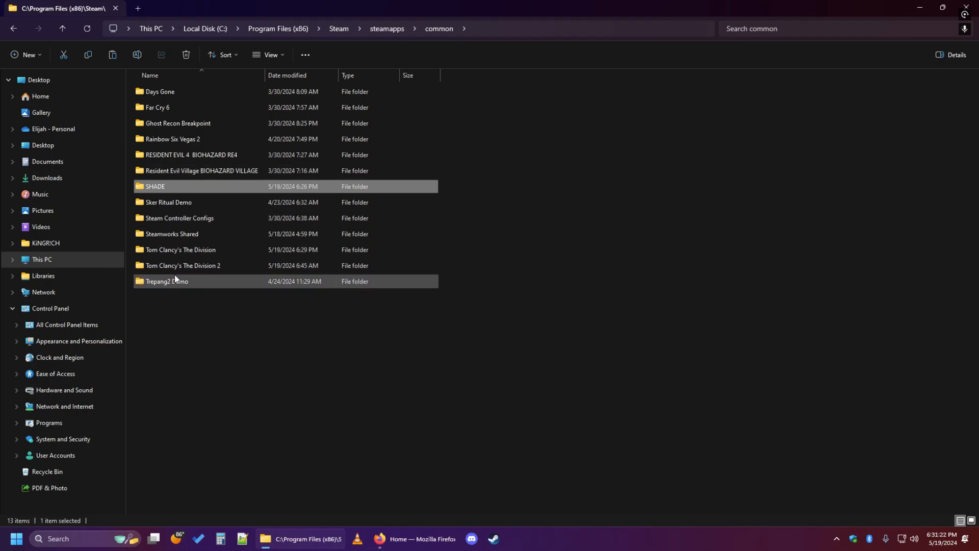
pyautogui.doubleClick(175, 249)
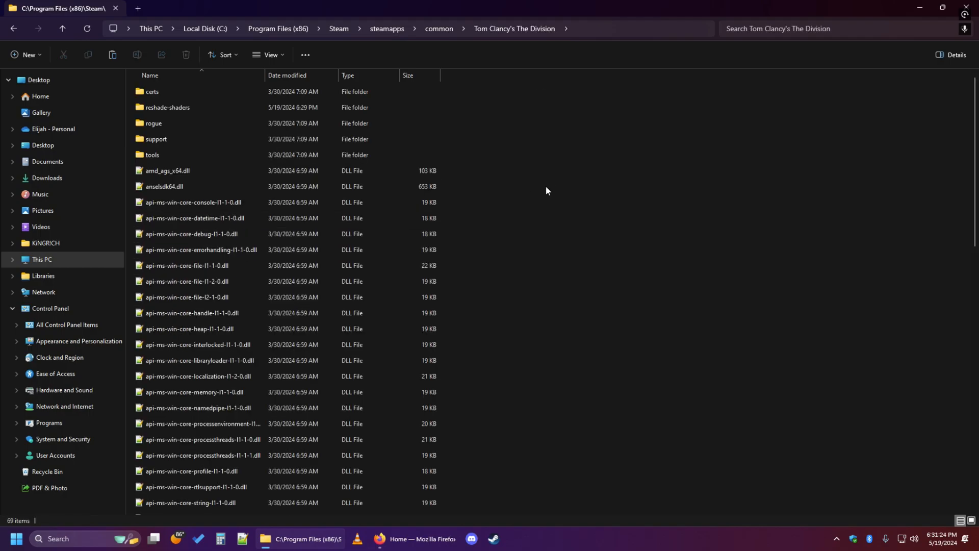
pyautogui.hotkey('ctrl', 'v')
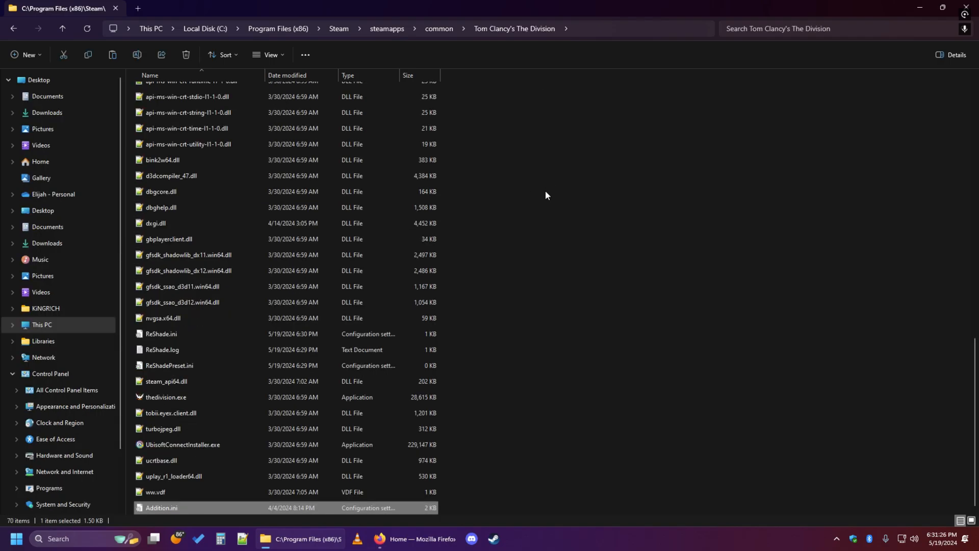
pyautogui.click(87, 29)
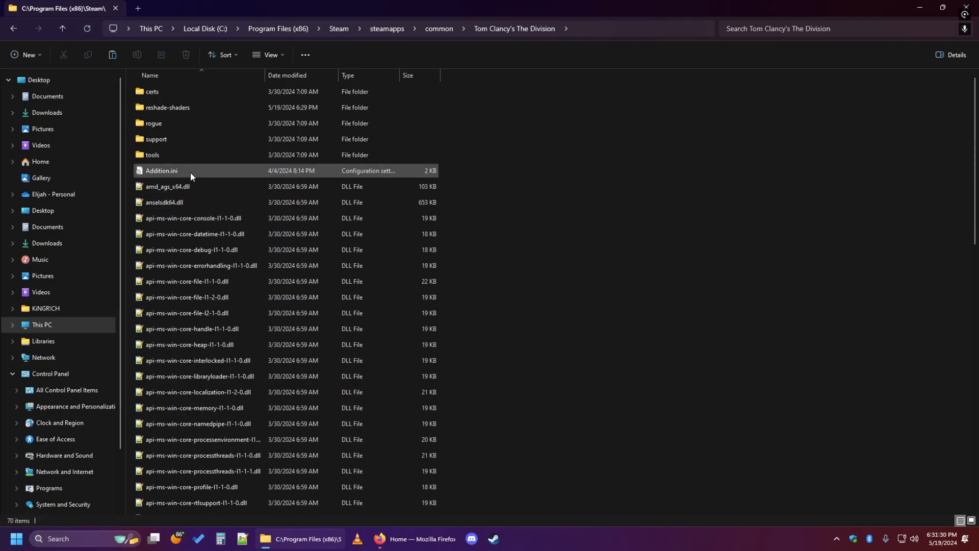
pyautogui.click(976, 5)
pyautogui.click(972, 8)
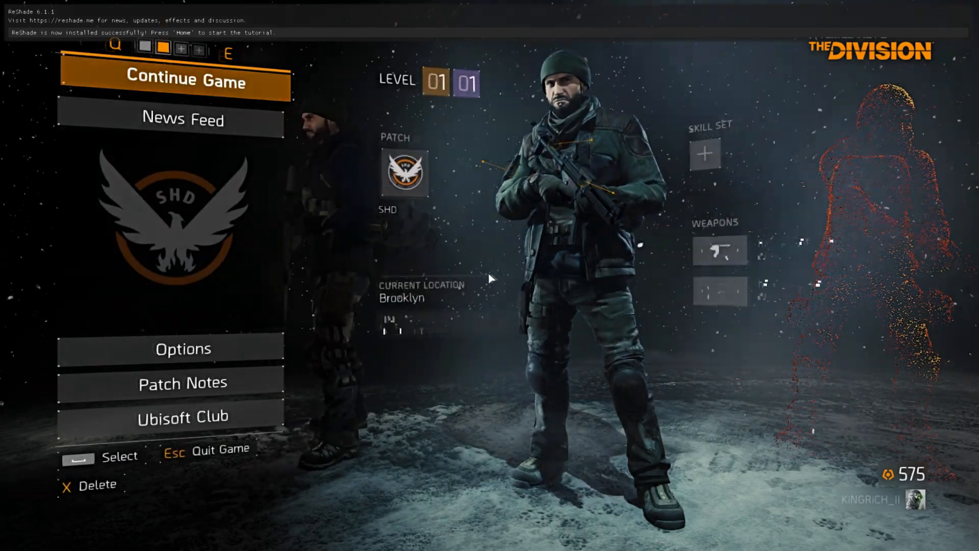
# In The Division, open the ReShade overlay, narrow its panel and continue the tutorial to the preset selection.
pyautogui.press('Home')
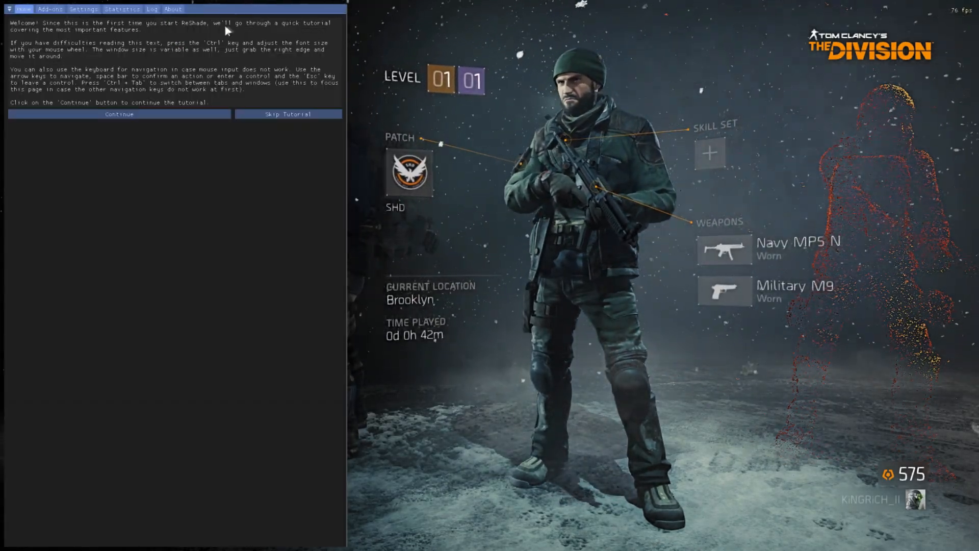
pyautogui.moveTo(347, 57); pyautogui.dragTo(258, 64)
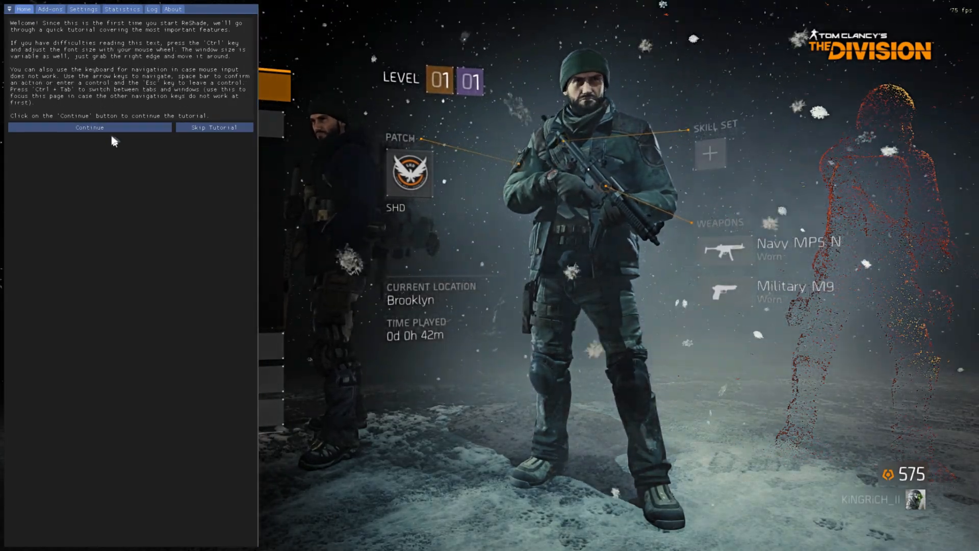
pyautogui.click(107, 127)
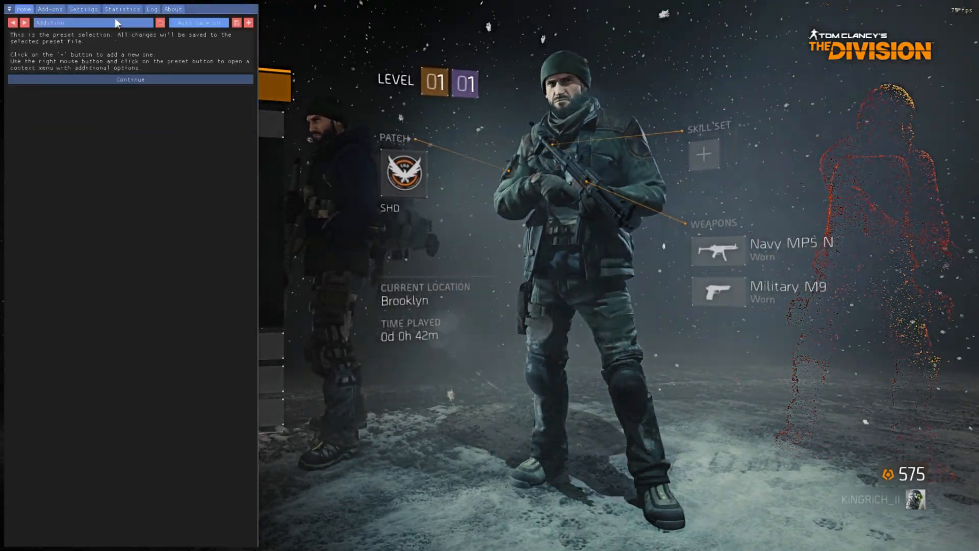
# Choose Addition.ini from the Tom Clancy's The Division folder in steamapps\common as the active ReShade preset.
pyautogui.click(128, 23)
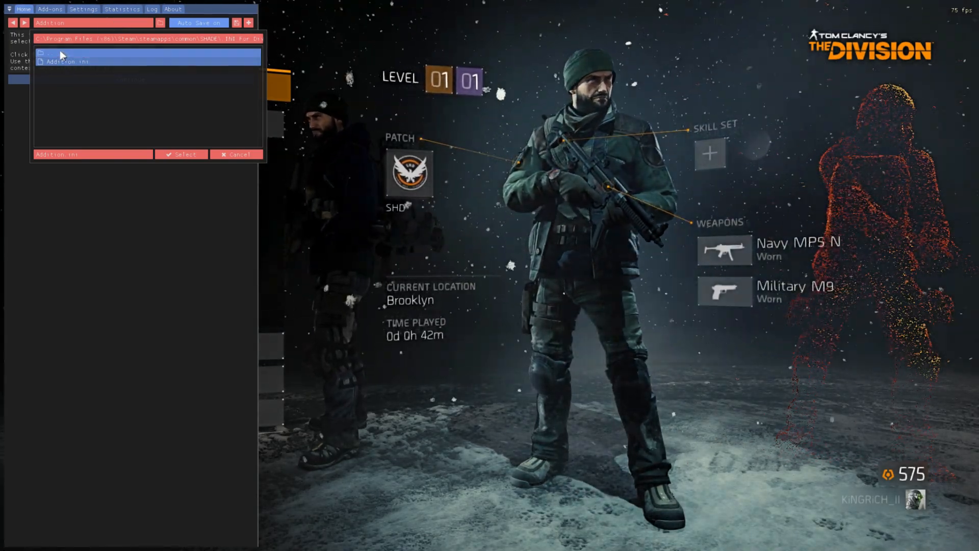
pyautogui.click(65, 51)
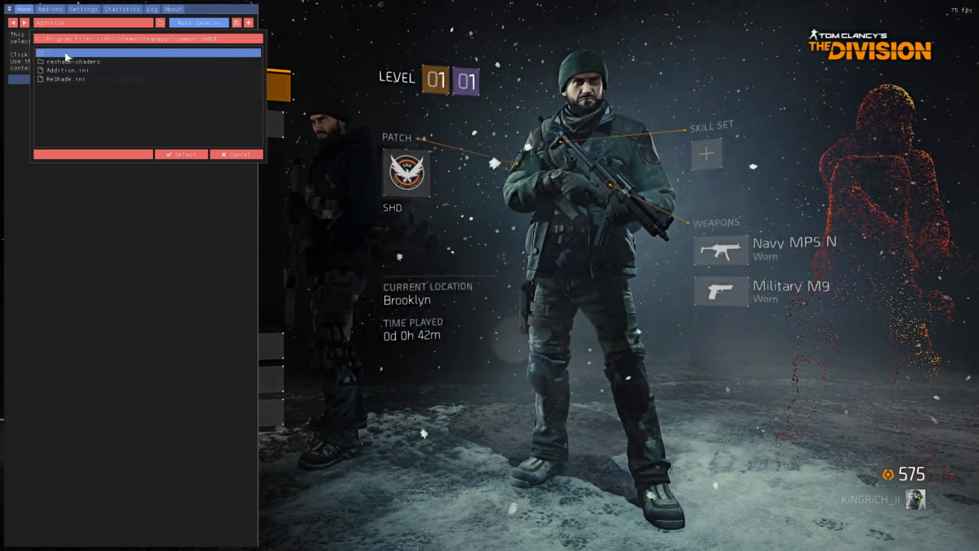
pyautogui.click(65, 52)
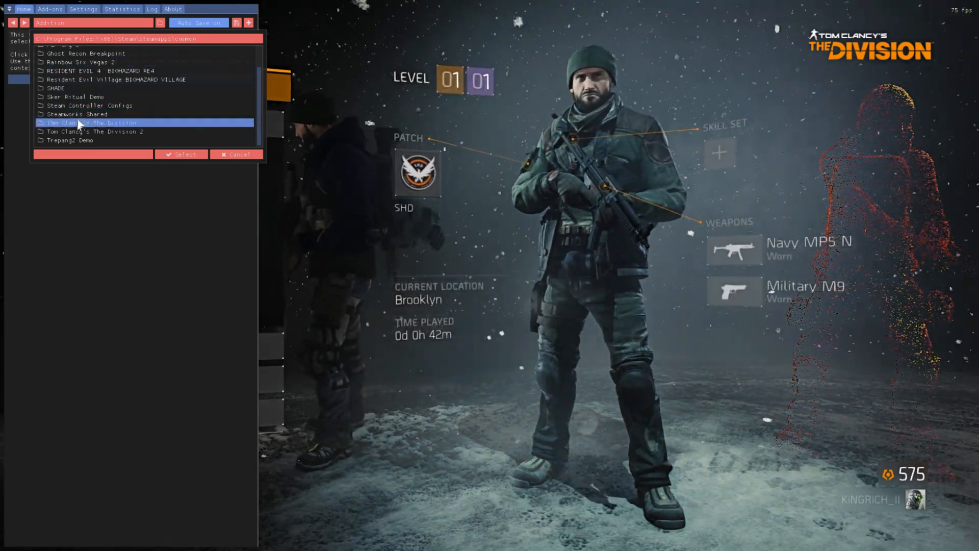
pyautogui.click(85, 123)
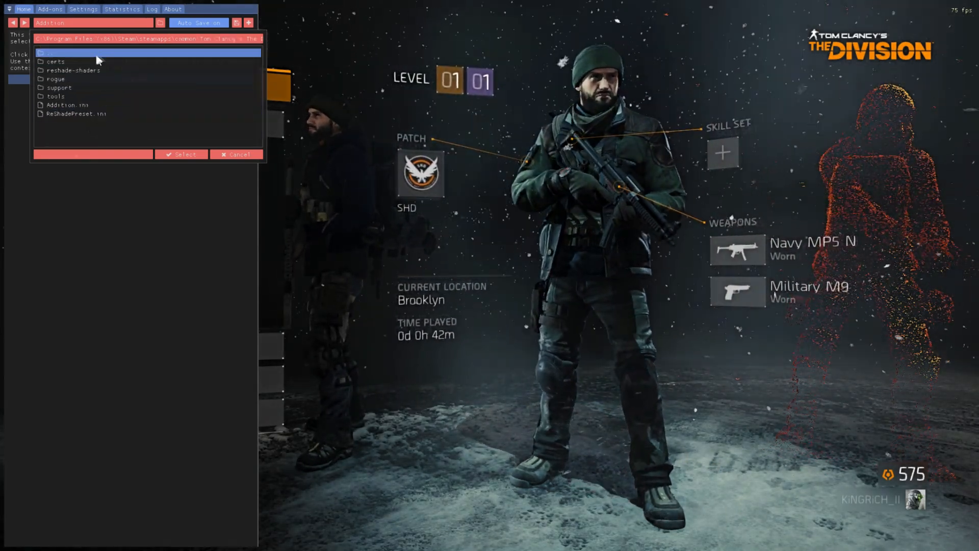
pyautogui.click(76, 105)
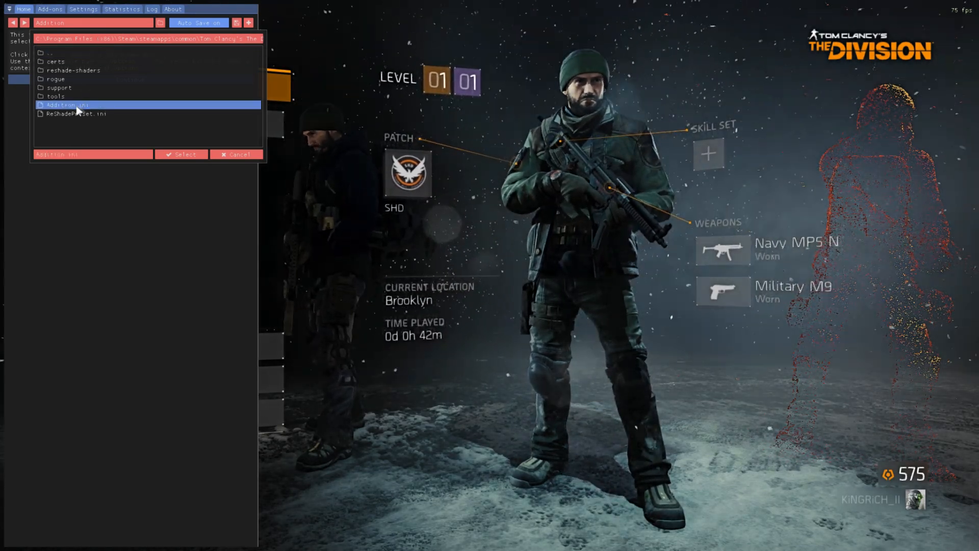
pyautogui.click(170, 154)
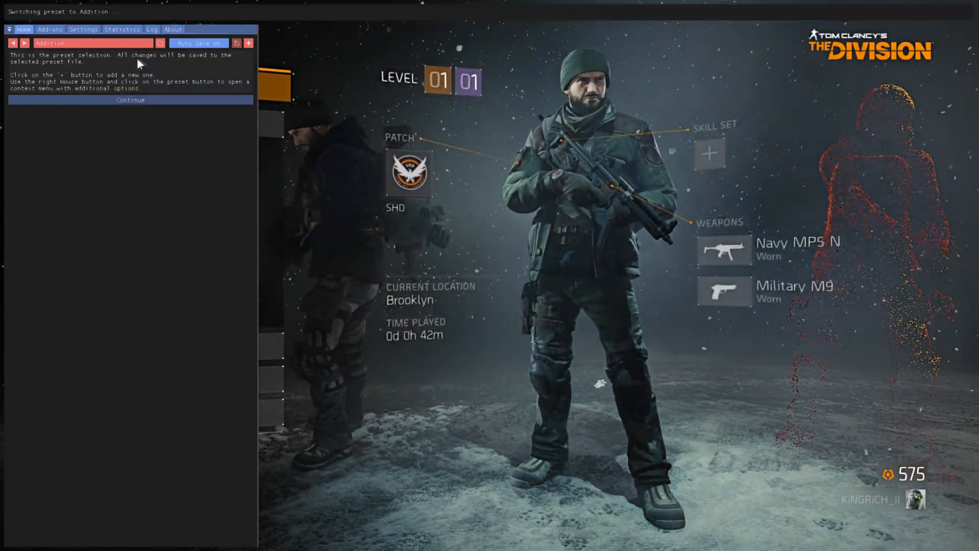
# Continue the ReShade tutorial to the effect variables and set ClarityOffset of Clarity.fx to 5.
pyautogui.click(121, 81)
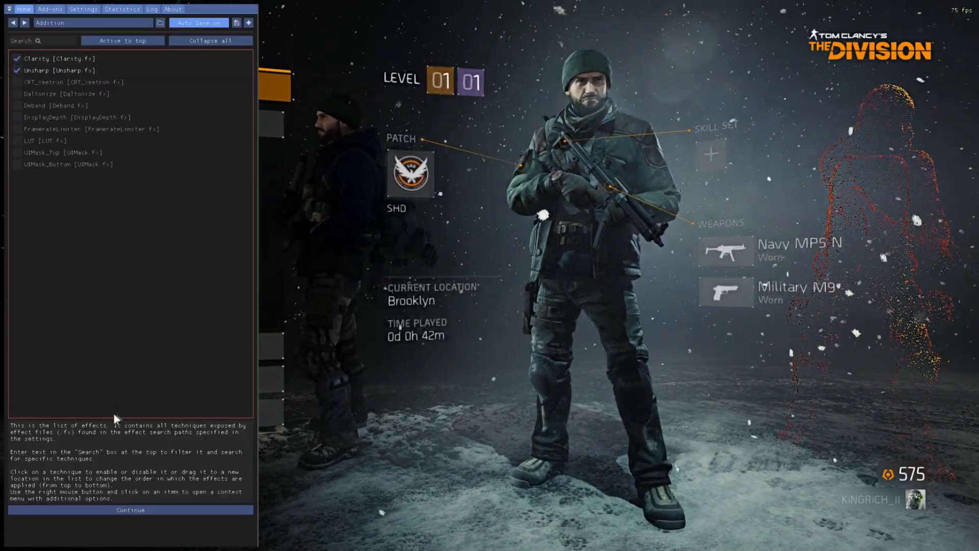
pyautogui.click(115, 510)
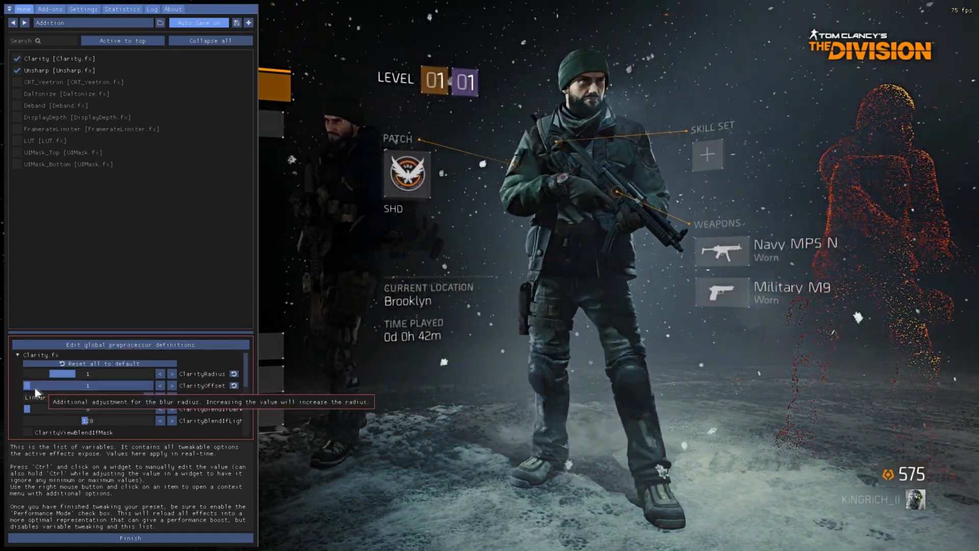
pyautogui.moveTo(26, 388); pyautogui.dragTo(141, 390)
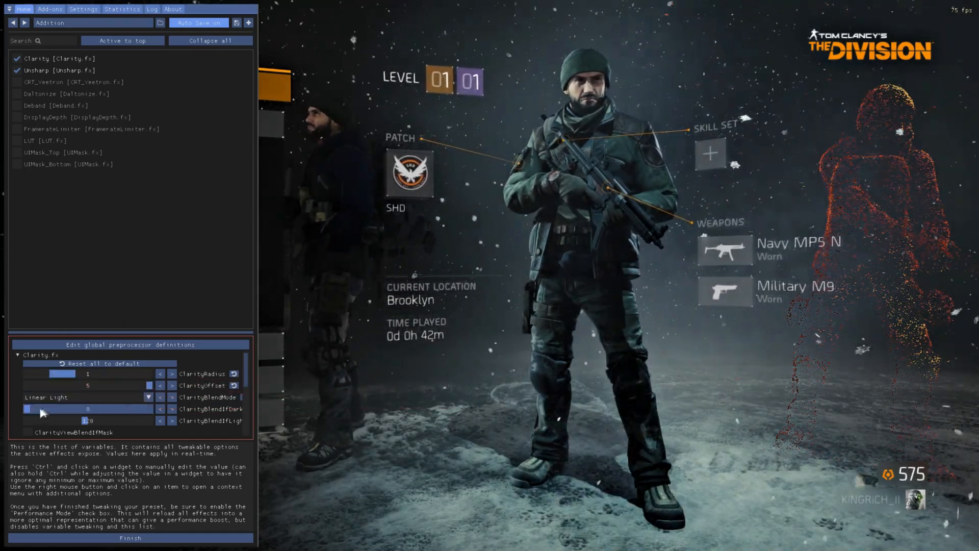
# Choose Linear Light as ClarityBlendMode, and in a widened overlay panel reset ClarityBlendIfLight to its default of 205.
pyautogui.click(142, 397)
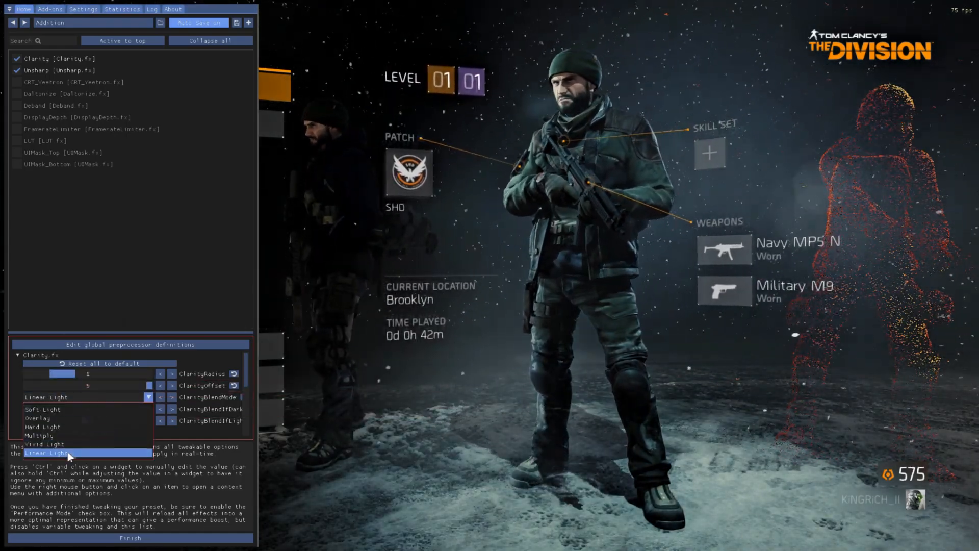
pyautogui.click(69, 453)
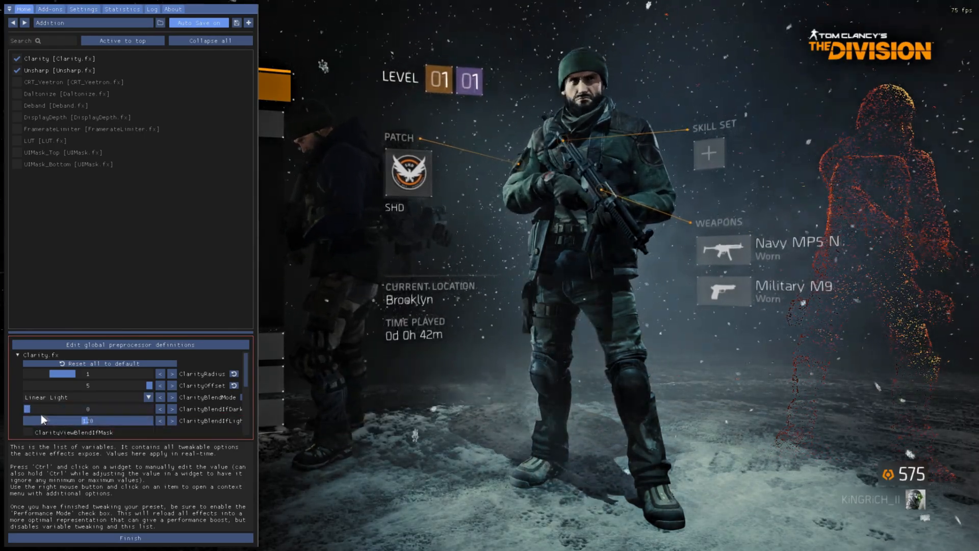
pyautogui.moveTo(87, 423); pyautogui.dragTo(125, 422)
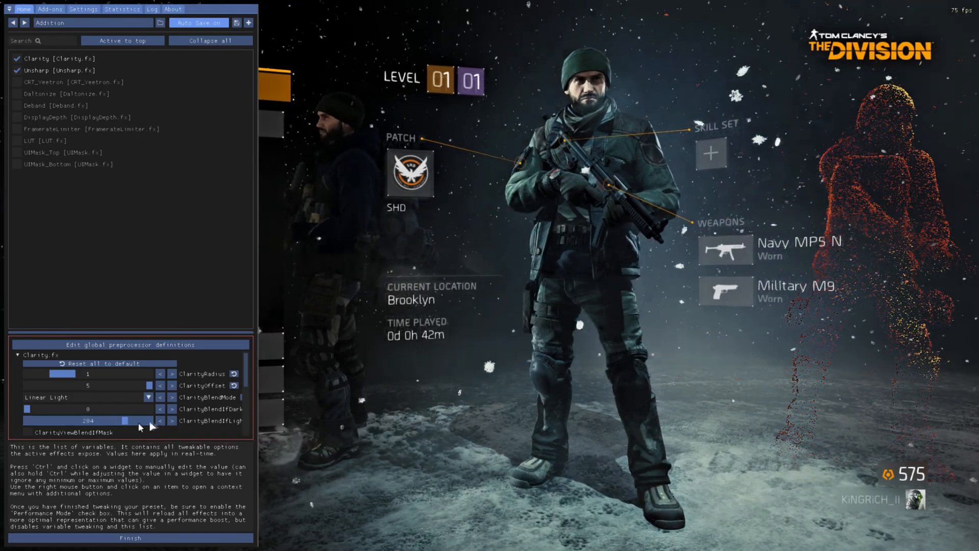
pyautogui.moveTo(258, 404); pyautogui.dragTo(319, 433)
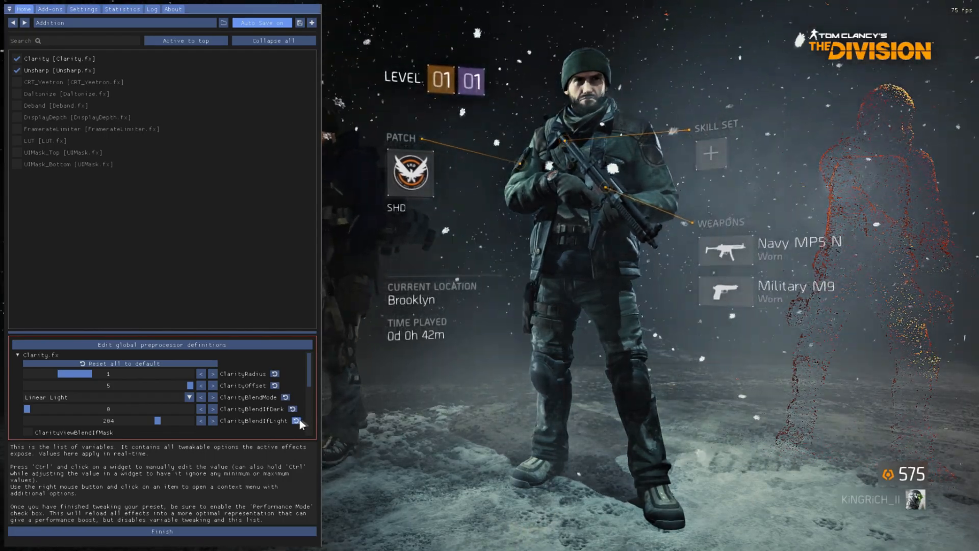
pyautogui.click(296, 420)
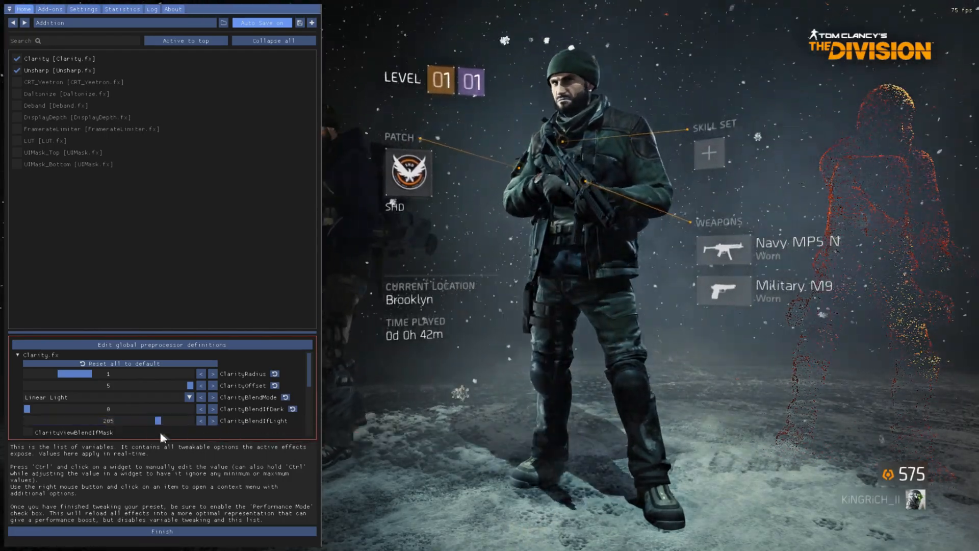
# Set ClarityStrength of Clarity.fx to 0.200, keeping ClarityBlendIfLight at 205.
pyautogui.scroll(-2, 109, 418)
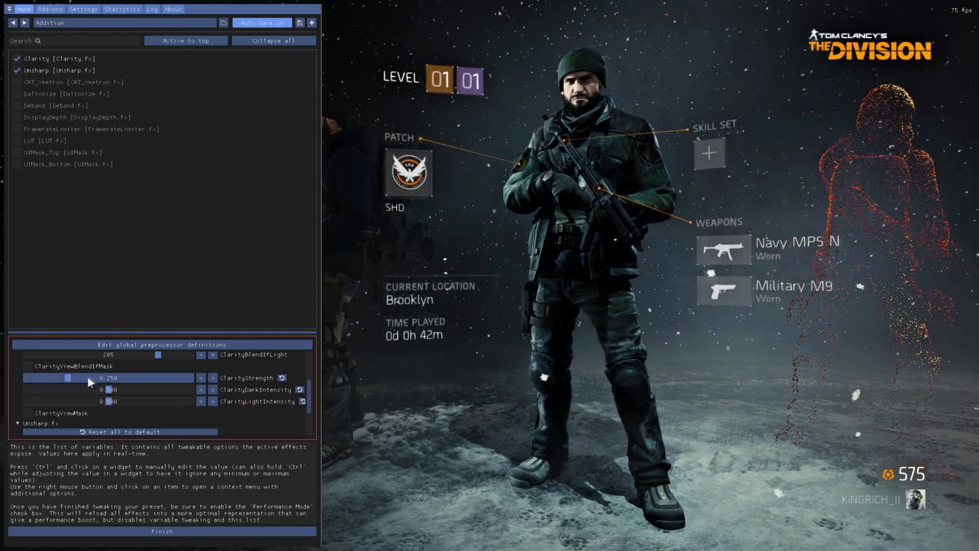
pyautogui.moveTo(156, 356); pyautogui.dragTo(354, 360)
pyautogui.click(296, 355)
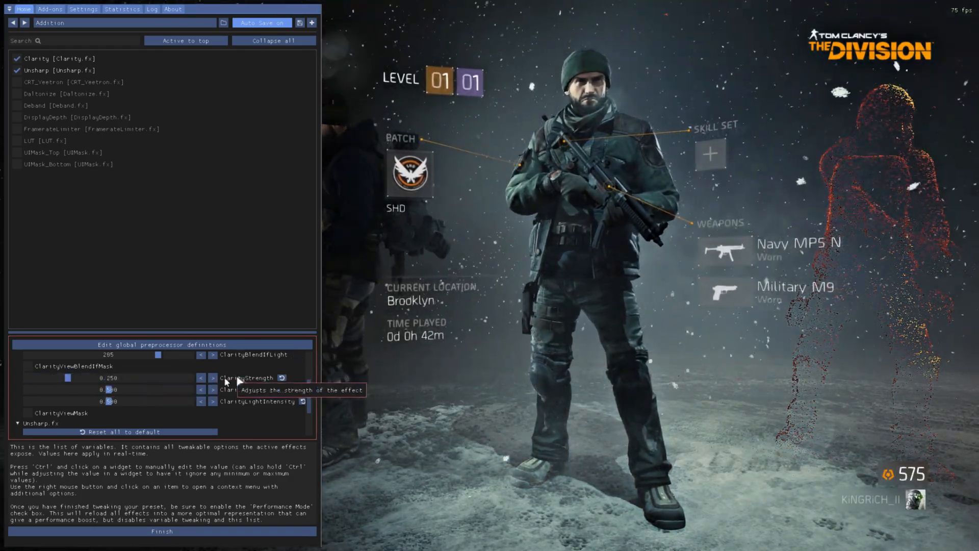
pyautogui.moveTo(68, 377); pyautogui.dragTo(60, 380)
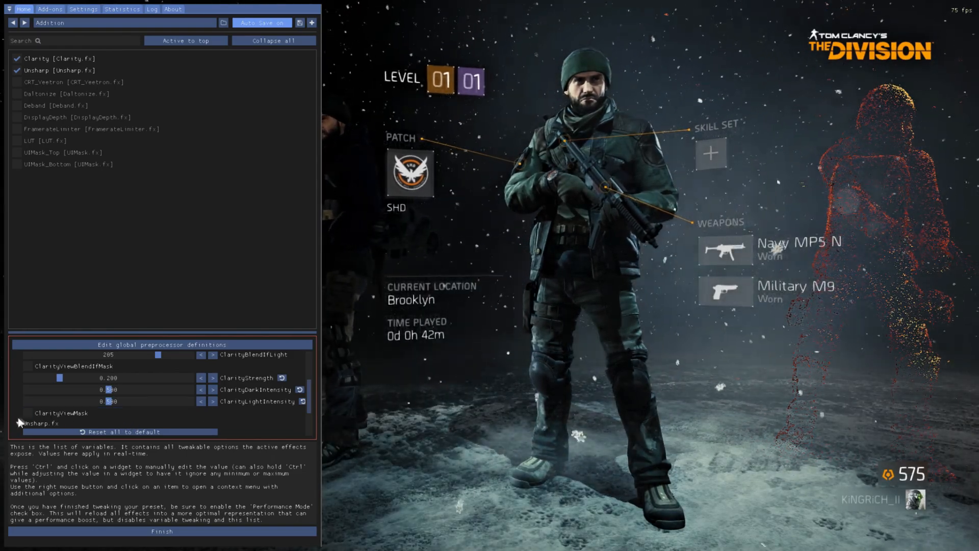
# In Unsharp.fx, set Amount to 0.125 and UNSHARP_BLUR_SAMPLES to 21.
pyautogui.scroll(-2, 250, 417)
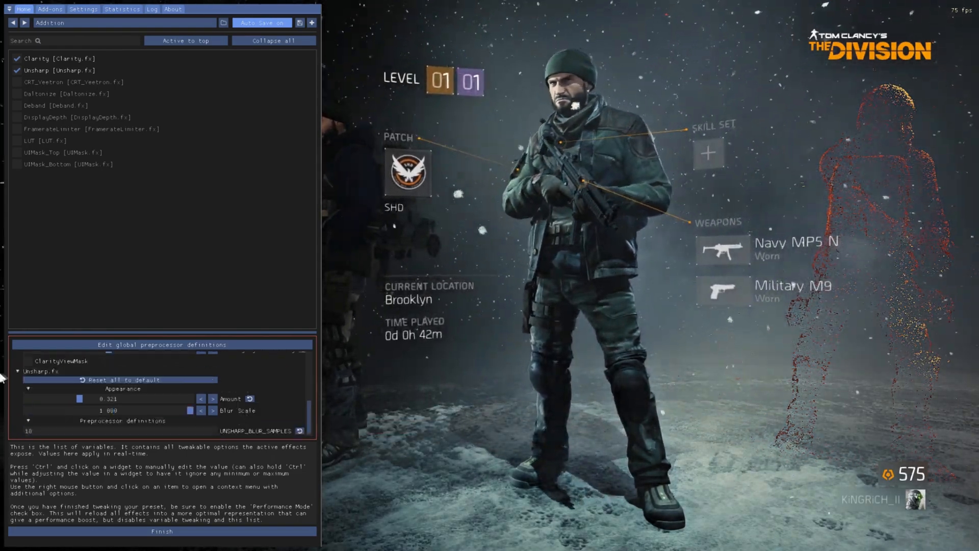
pyautogui.moveTo(83, 402); pyautogui.dragTo(62, 403)
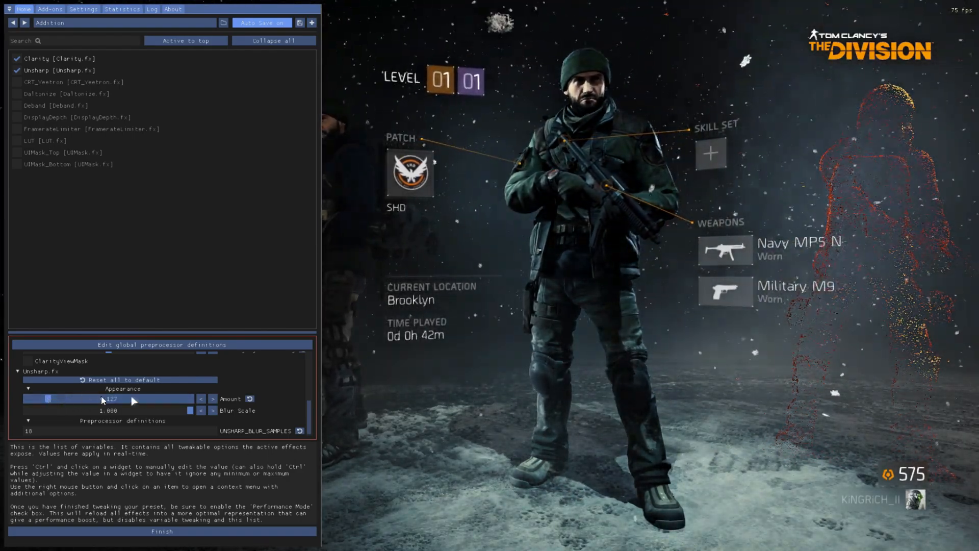
pyautogui.click(201, 399)
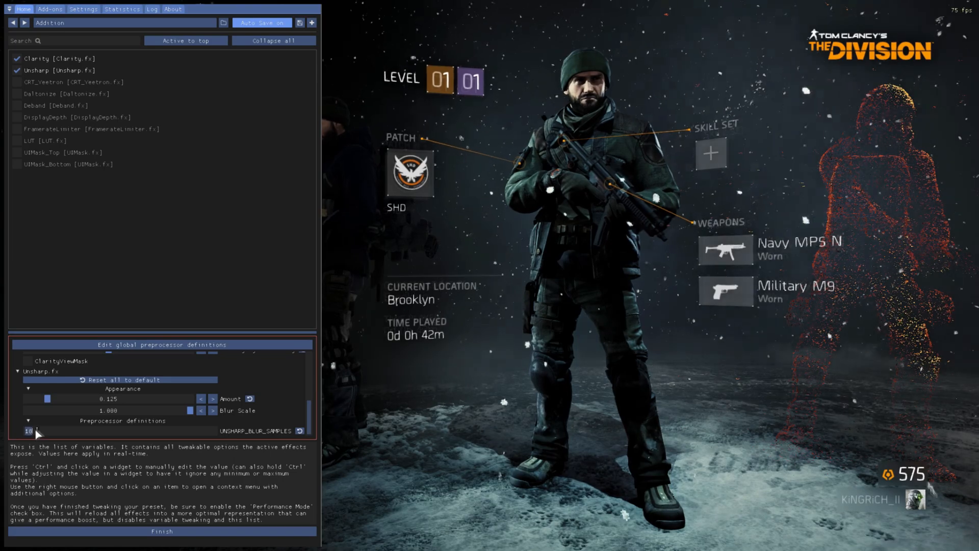
pyautogui.write('21')
pyautogui.press('Return')
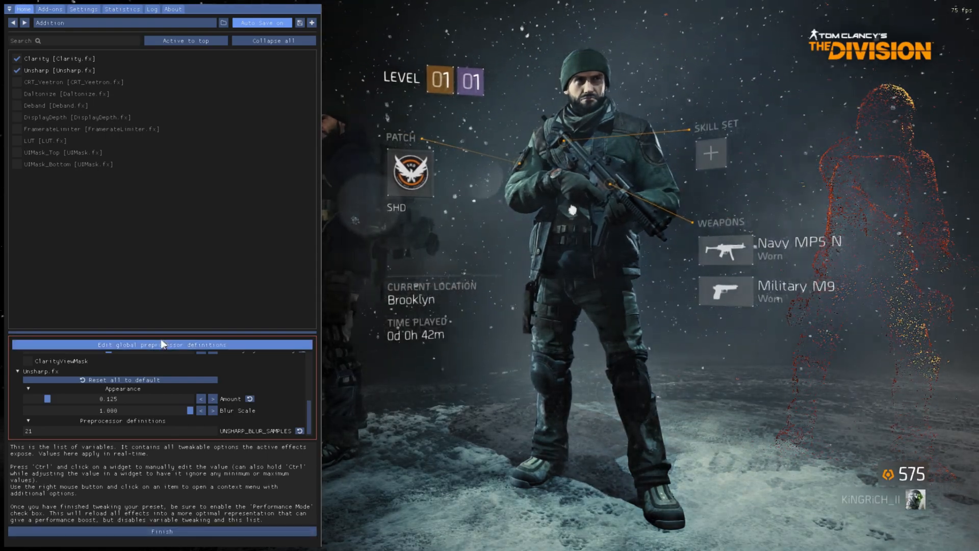
# View the global preprocessor definitions, close them and finish the ReShade tutorial.
pyautogui.click(164, 346)
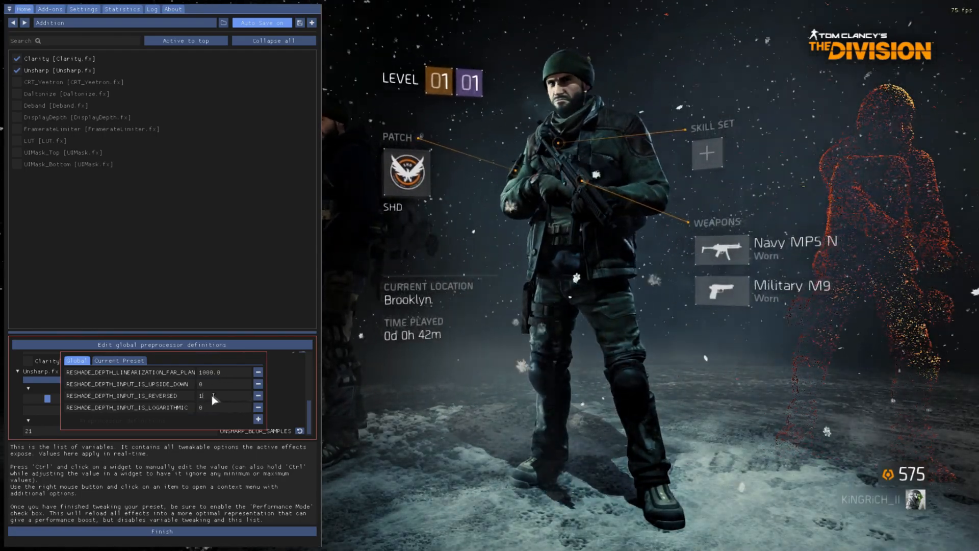
pyautogui.click(204, 505)
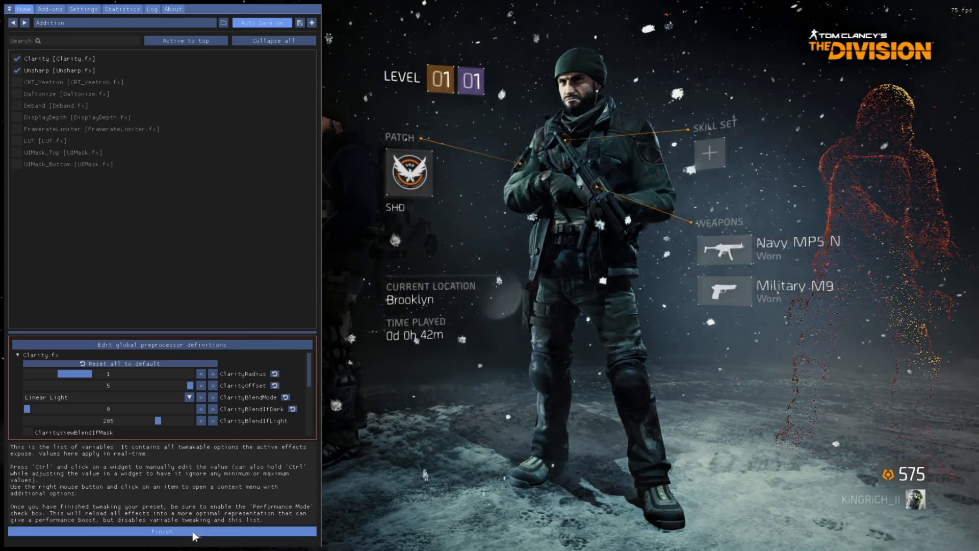
pyautogui.click(196, 533)
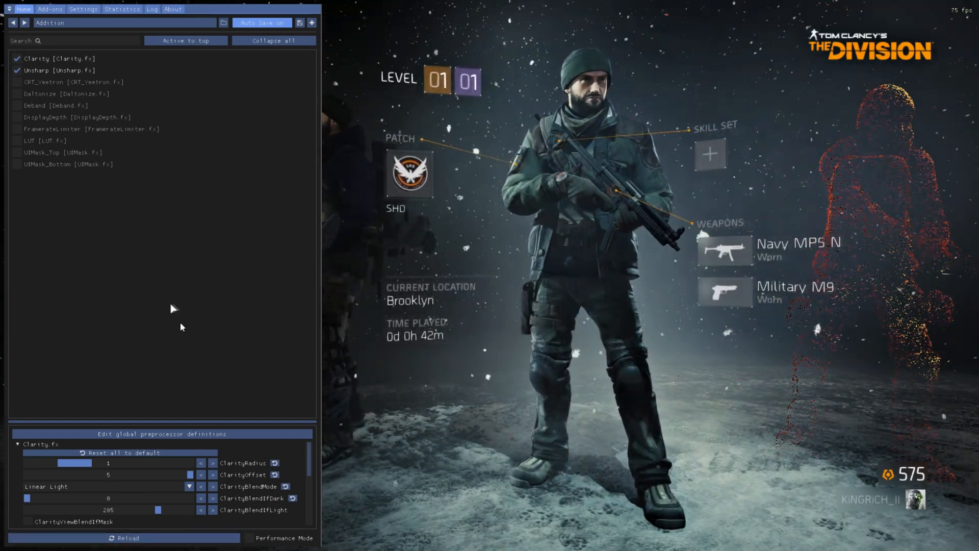
# In the ReShade settings, test hiding and reopening the overlay, and assign Insert as the effect toggle key.
pyautogui.click(84, 10)
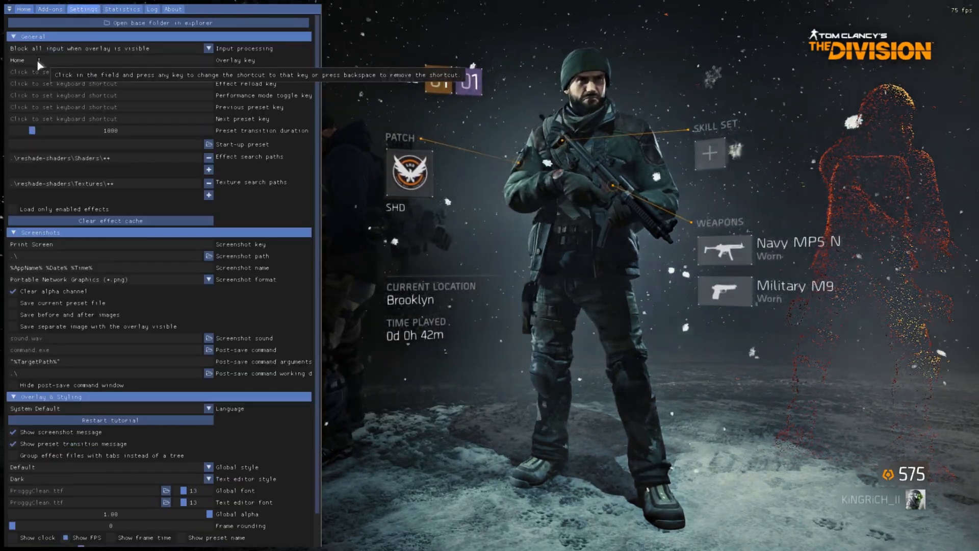
pyautogui.press('Home')
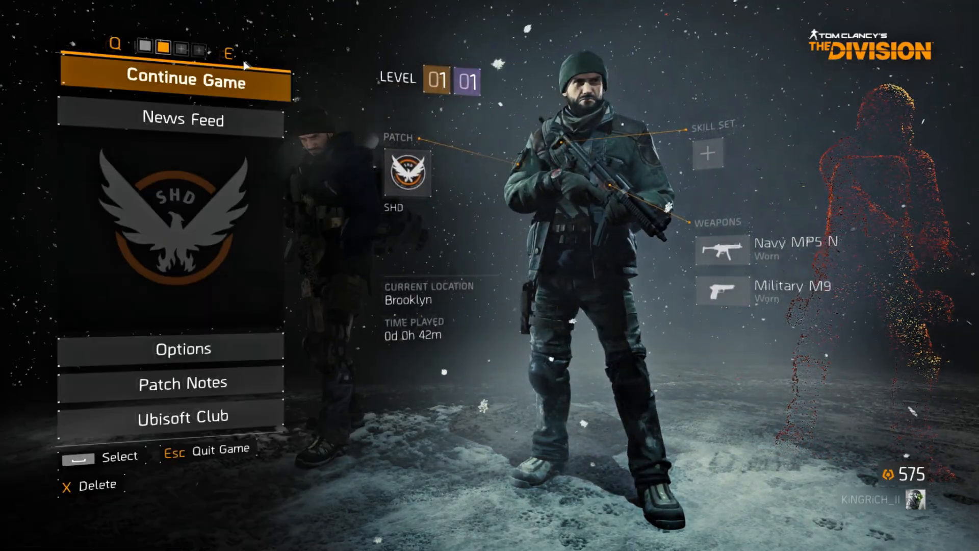
pyautogui.press('Home')
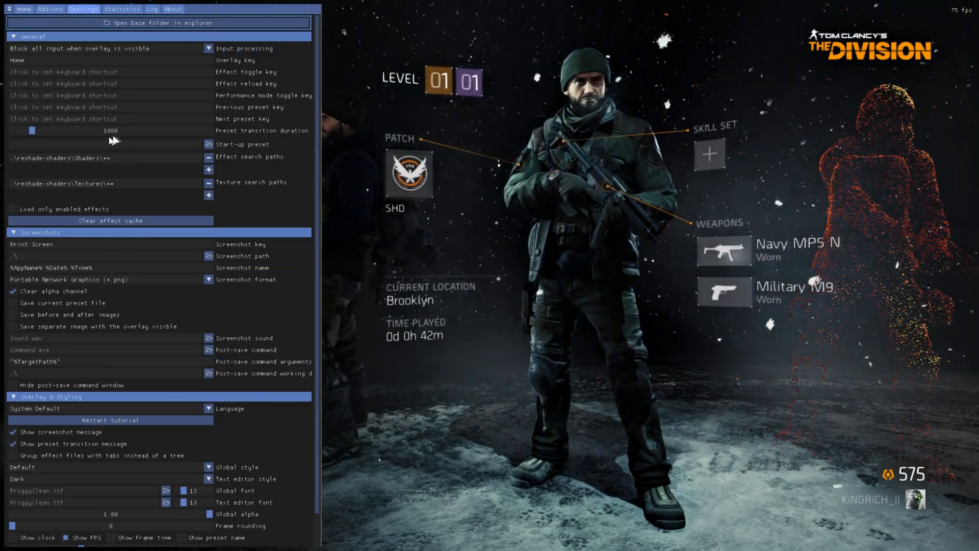
pyautogui.press('Insert')
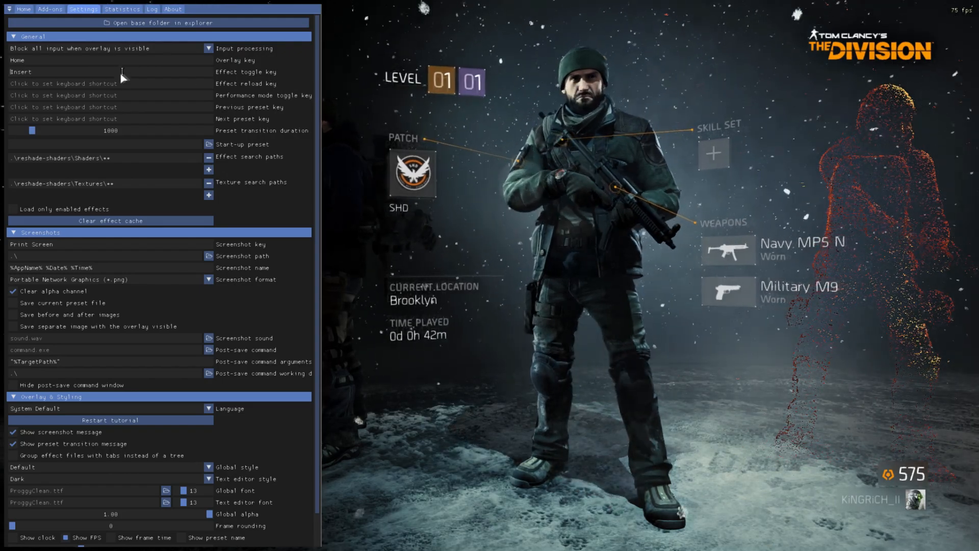
# Assign Page Up as the effect reload key and look at the Reload option below the effect variables.
pyautogui.click(133, 84)
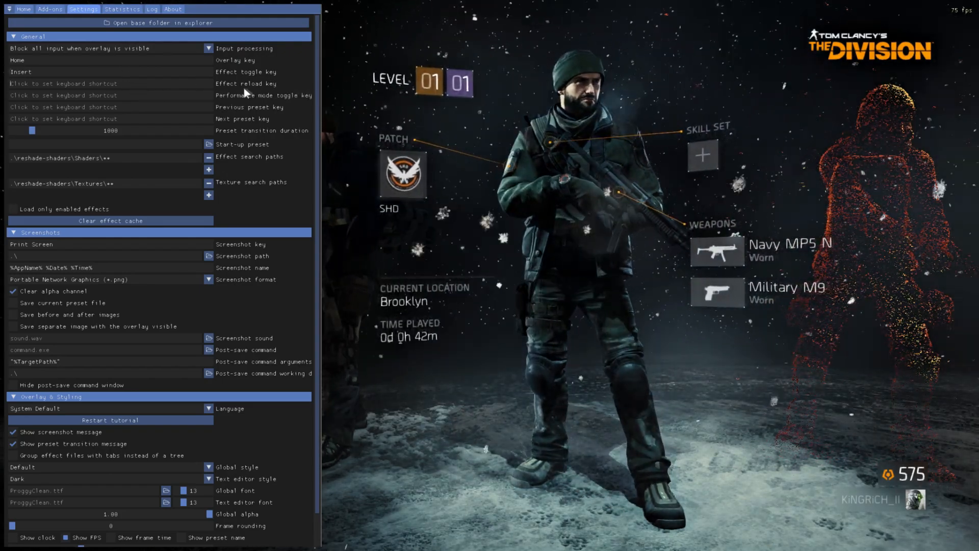
pyautogui.click(23, 9)
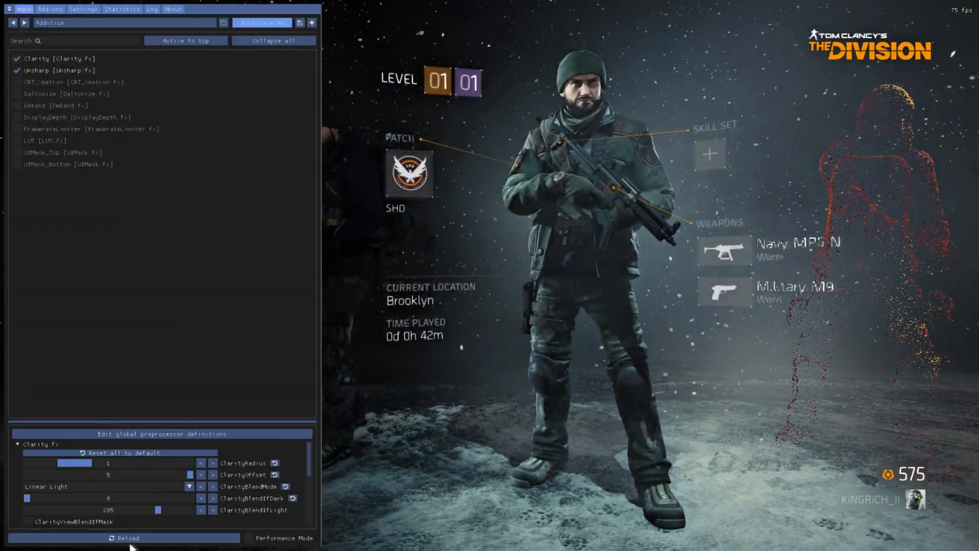
pyautogui.click(79, 9)
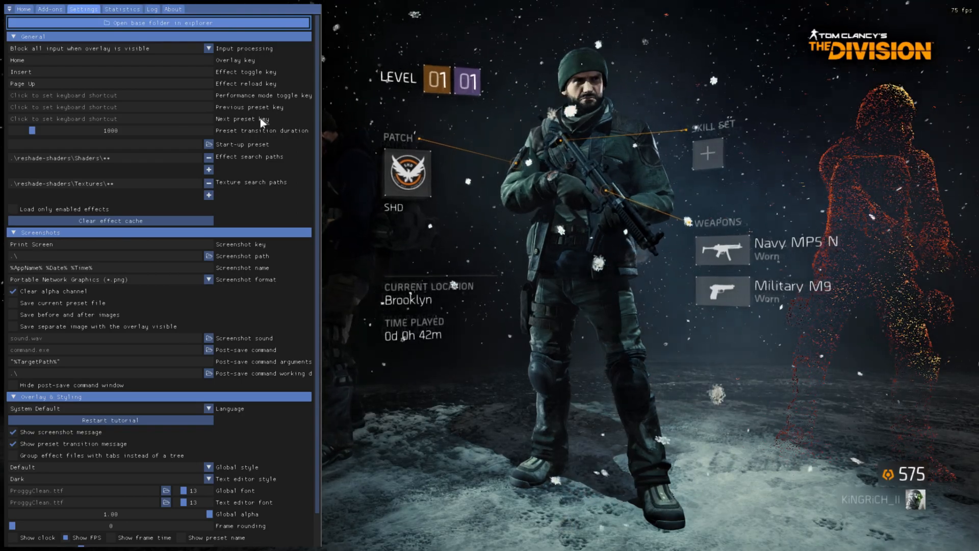
pyautogui.click(36, 83)
pyautogui.press('pageup')
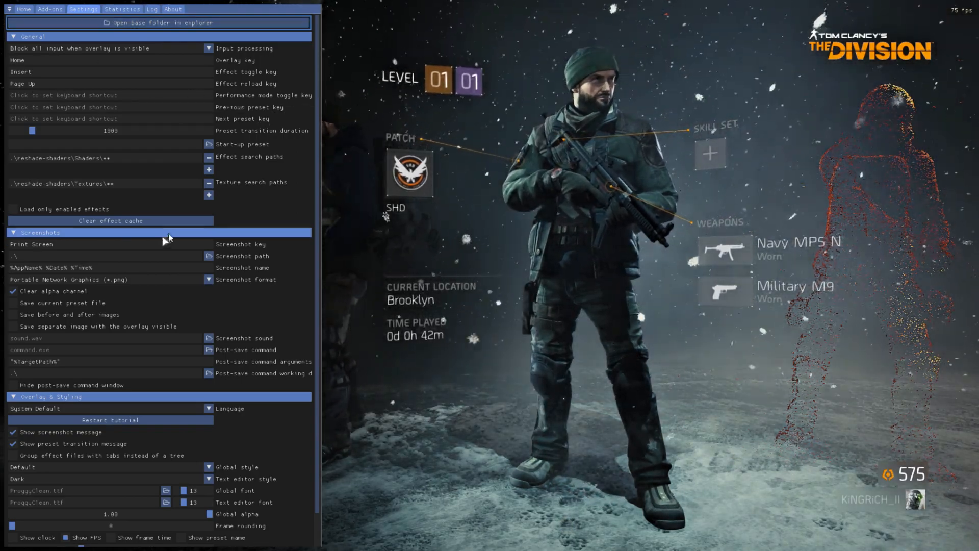
# Assign Page Down as the screenshot key.
pyautogui.scroll(-1, 81, 356)
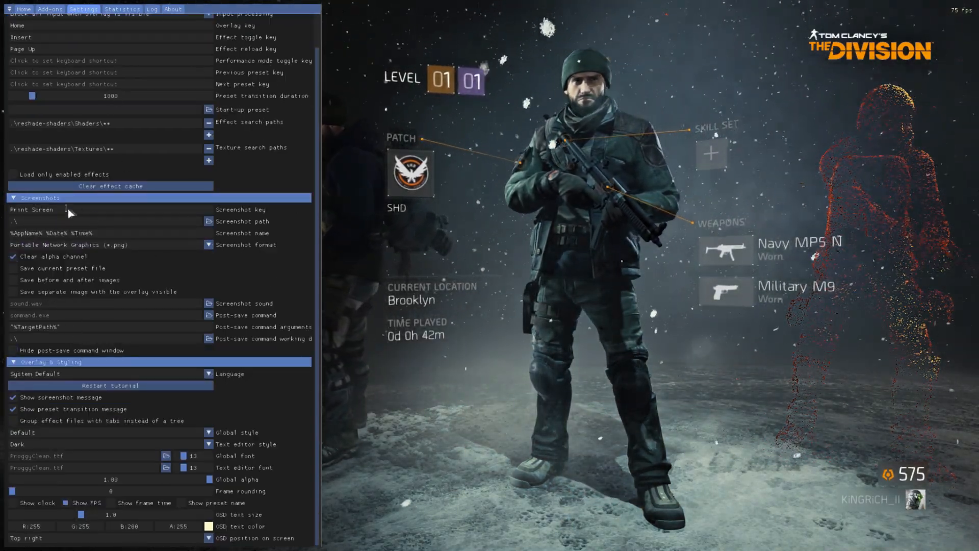
pyautogui.click(132, 211)
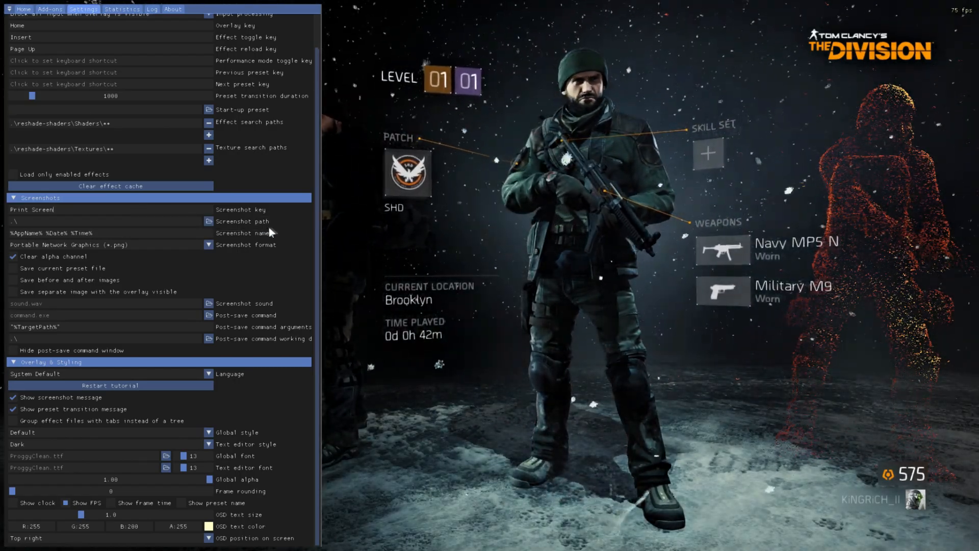
pyautogui.press('pagedown')
# Set the screenshot path to the Camera Roll folder inside Pictures in the user's profile, and hide the overlay.
pyautogui.click(209, 221)
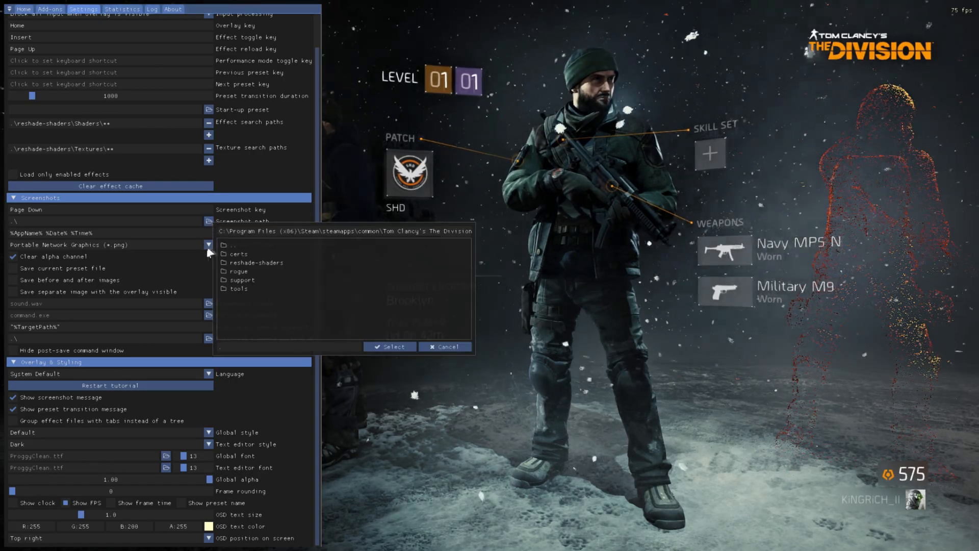
pyautogui.click(254, 245)
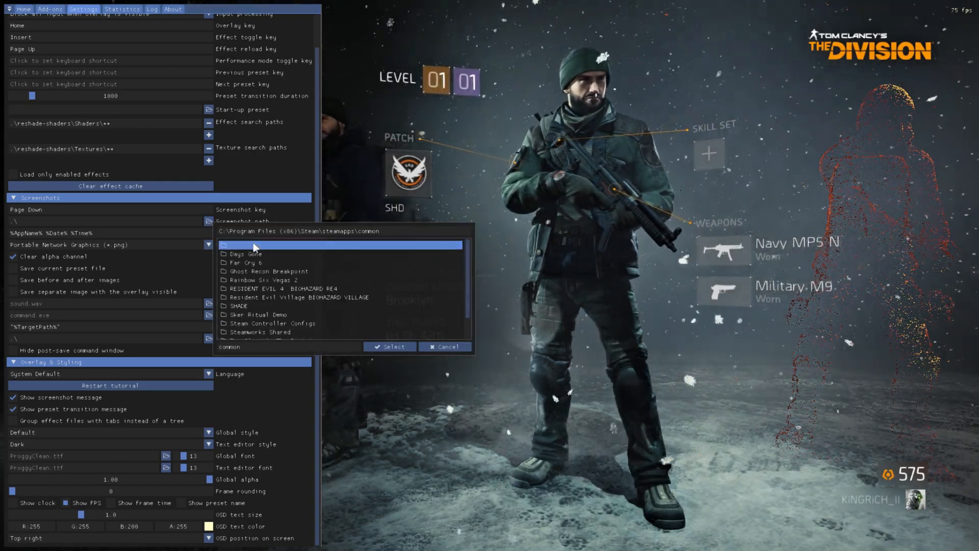
pyautogui.click(254, 245)
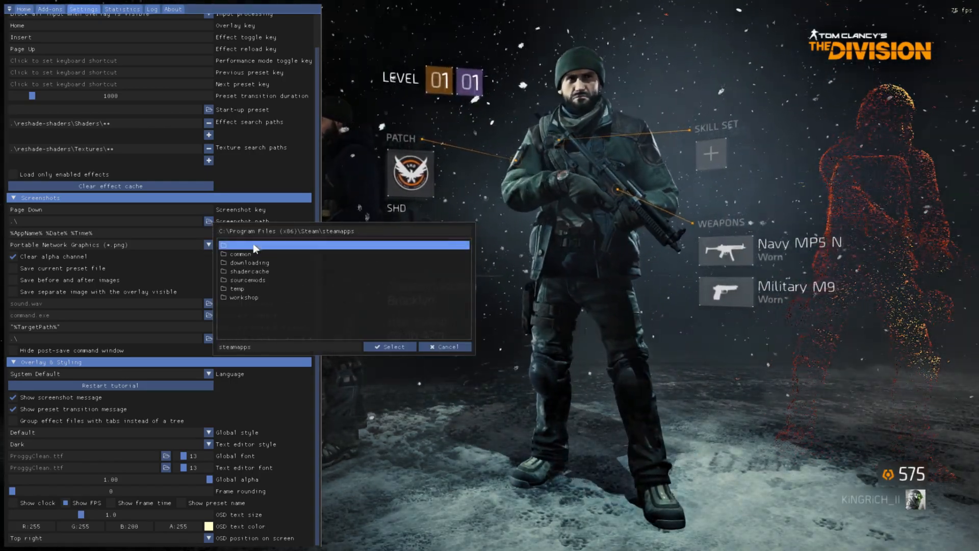
pyautogui.click(253, 244)
pyautogui.click(253, 245)
pyautogui.click(253, 246)
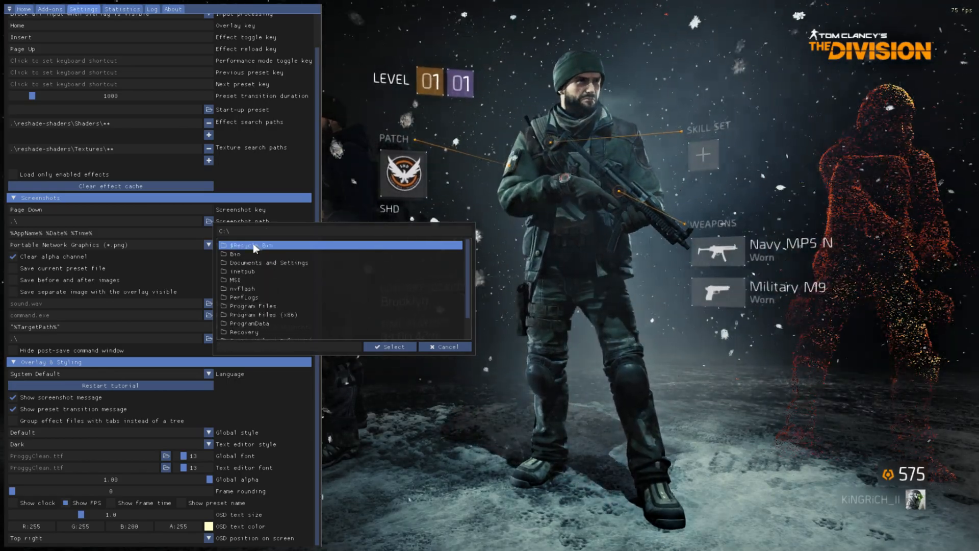
pyautogui.scroll(-2, 263, 290)
pyautogui.click(271, 325)
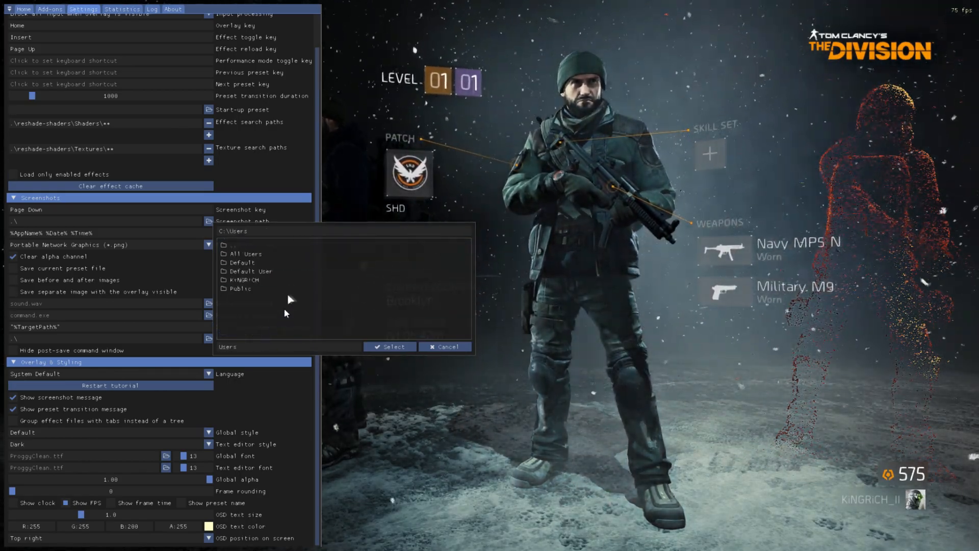
pyautogui.click(279, 282)
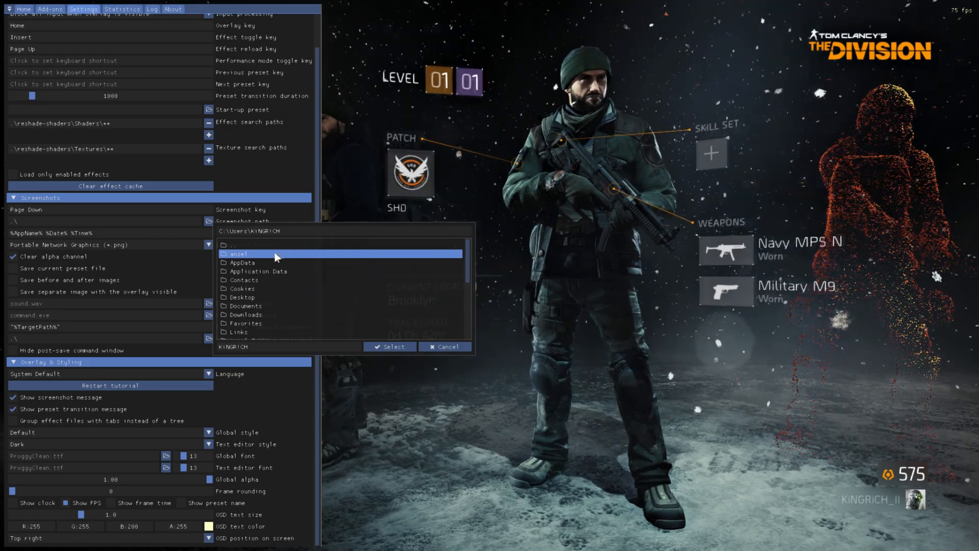
pyautogui.scroll(-3, 258, 261)
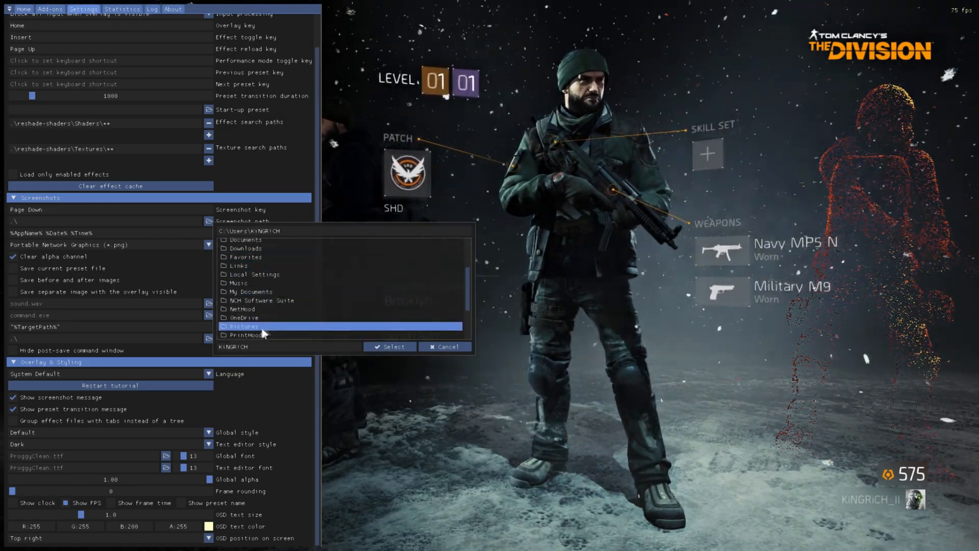
pyautogui.doubleClick(262, 327)
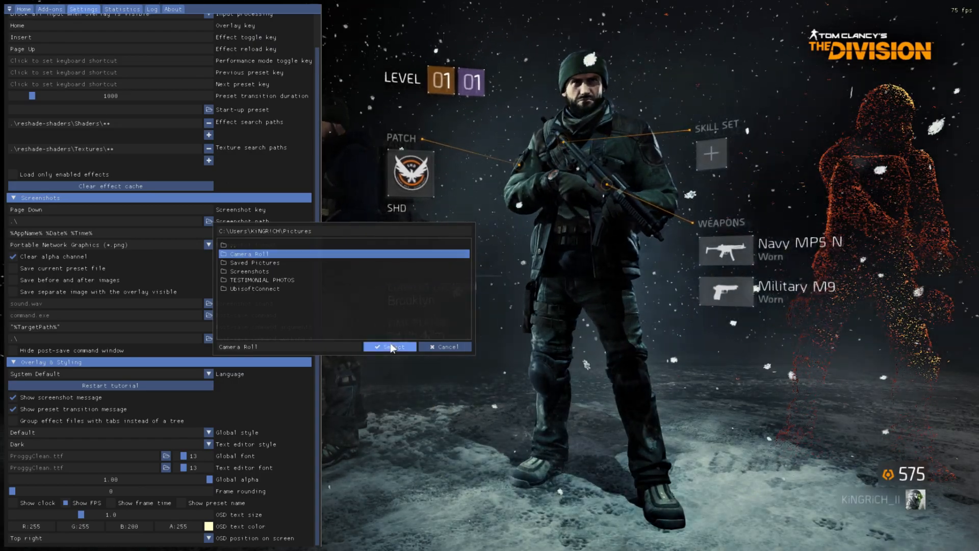
pyautogui.click(390, 347)
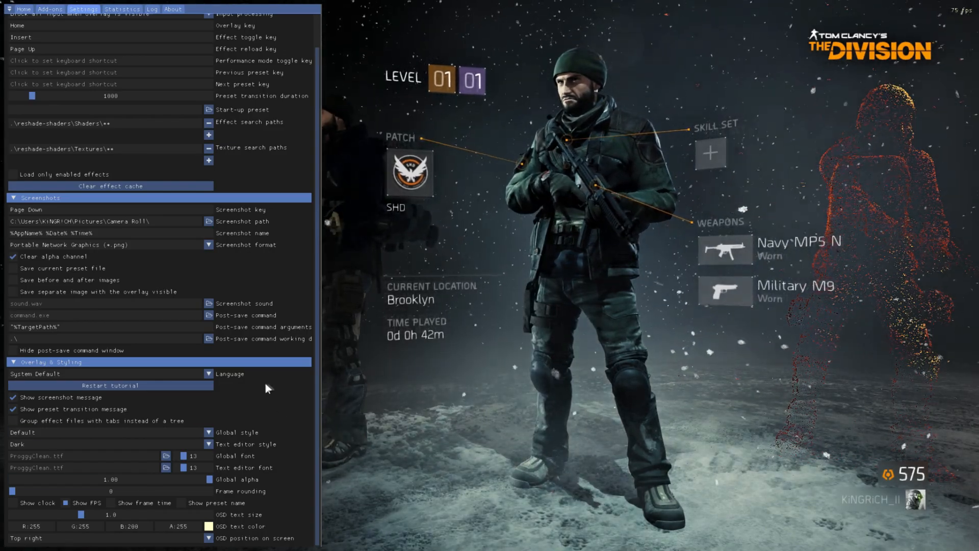
pyautogui.press('Home')
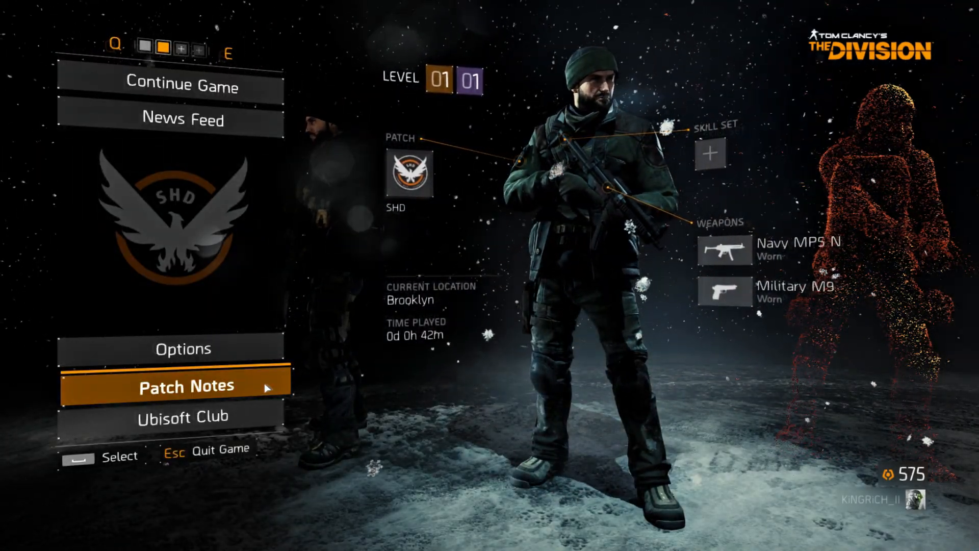
# Enable the on-screen FPS display in the ReShade settings and check it by hiding and reopening the overlay.
pyautogui.press('Print')
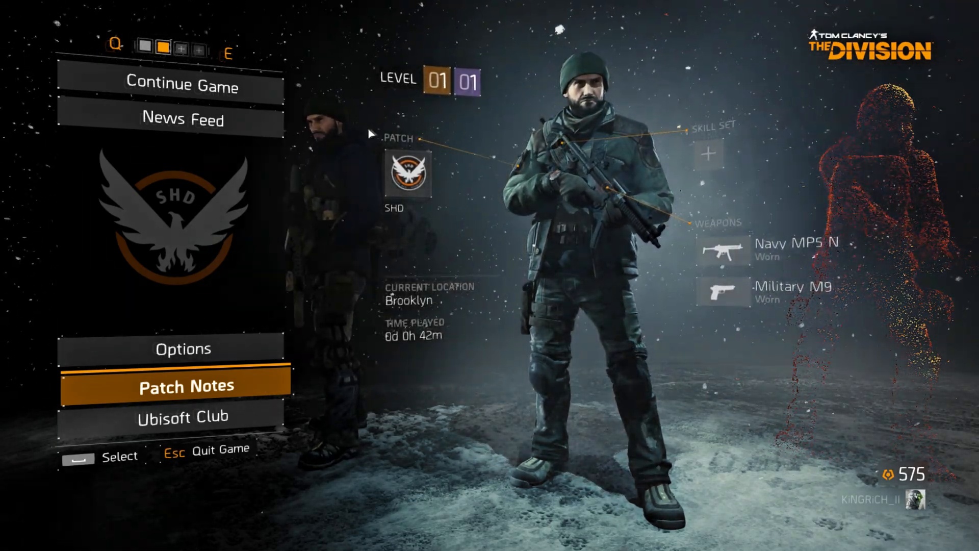
pyautogui.press('Home')
pyautogui.click(83, 9)
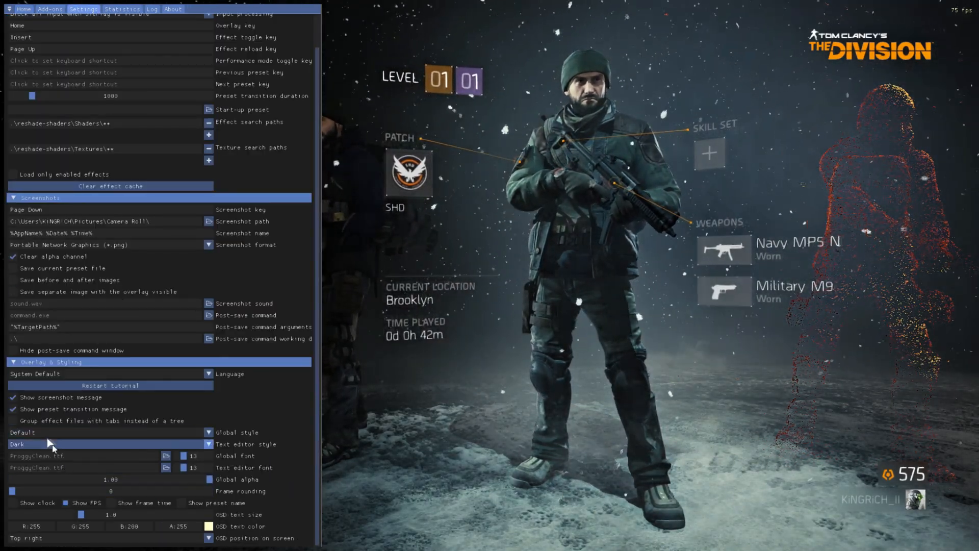
pyautogui.click(67, 503)
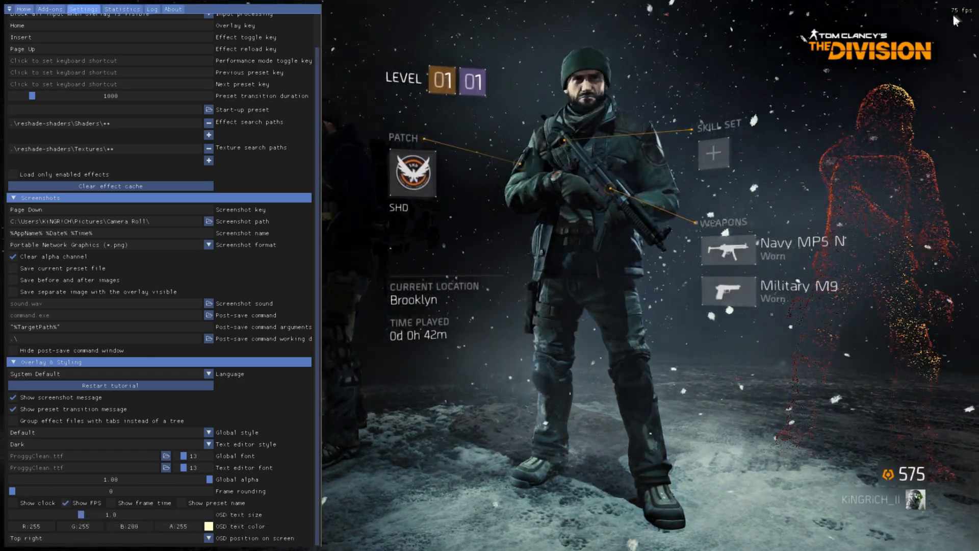
pyautogui.press('Home')
pyautogui.press('Home')
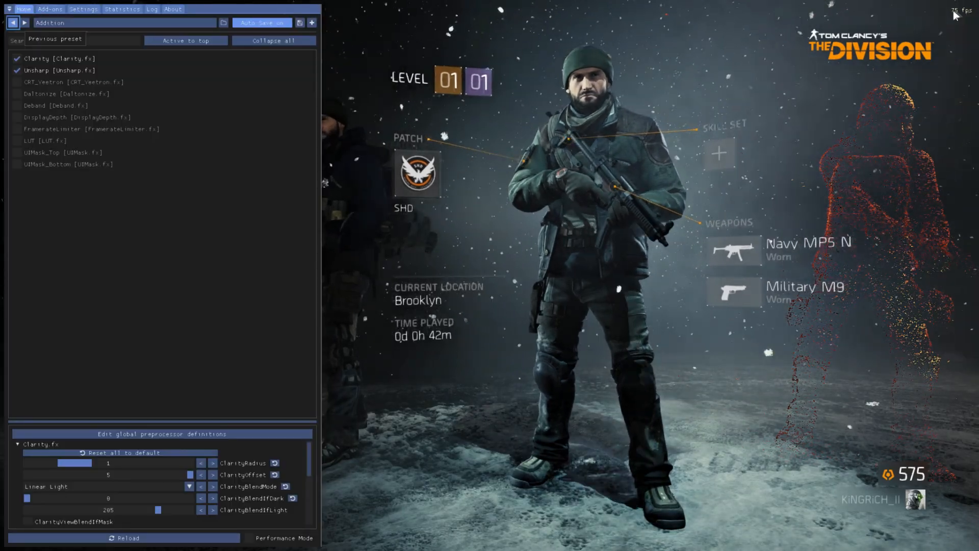
# Enable the on-screen clock in the ReShade settings and compare the display with the overlay hidden and shown.
pyautogui.click(83, 9)
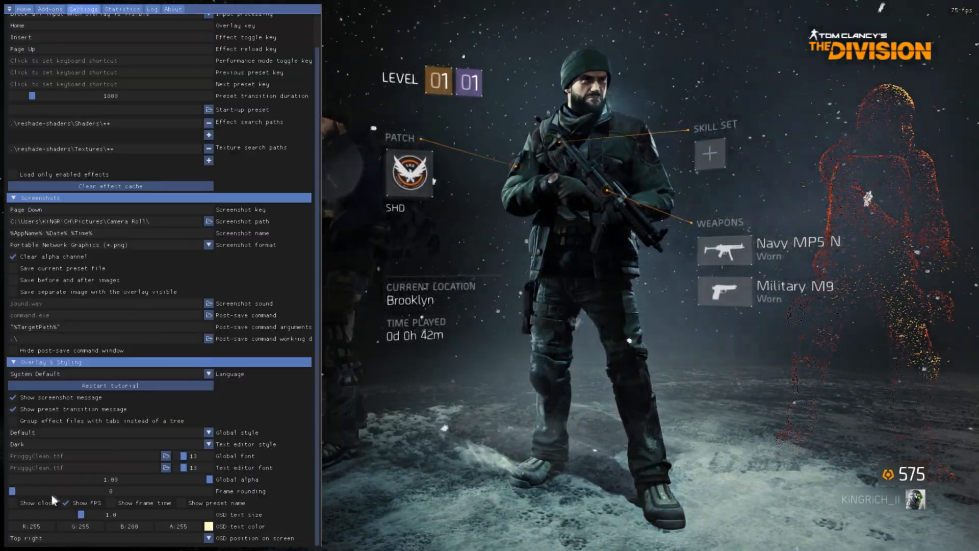
pyautogui.click(14, 502)
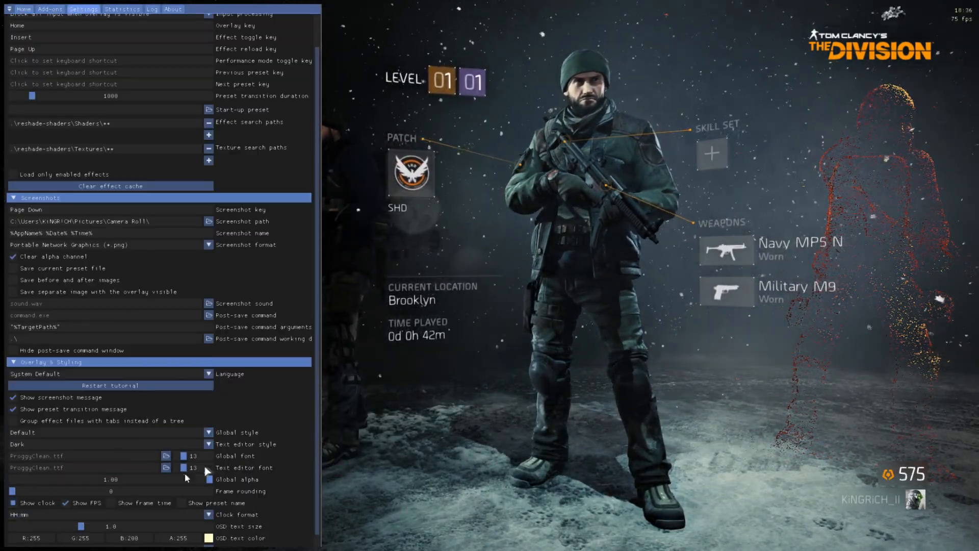
pyautogui.press('Home')
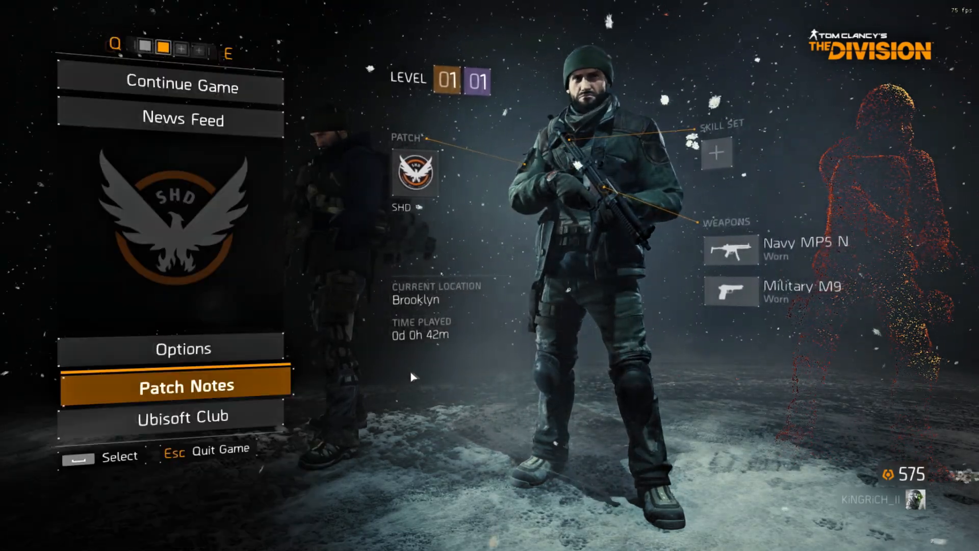
pyautogui.press('Home')
pyautogui.press('Home')
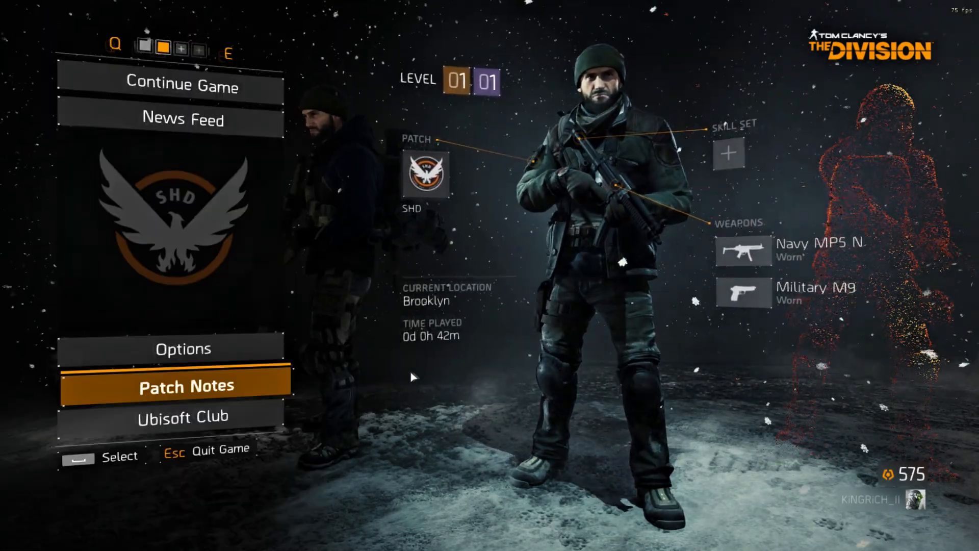
pyautogui.press('Home')
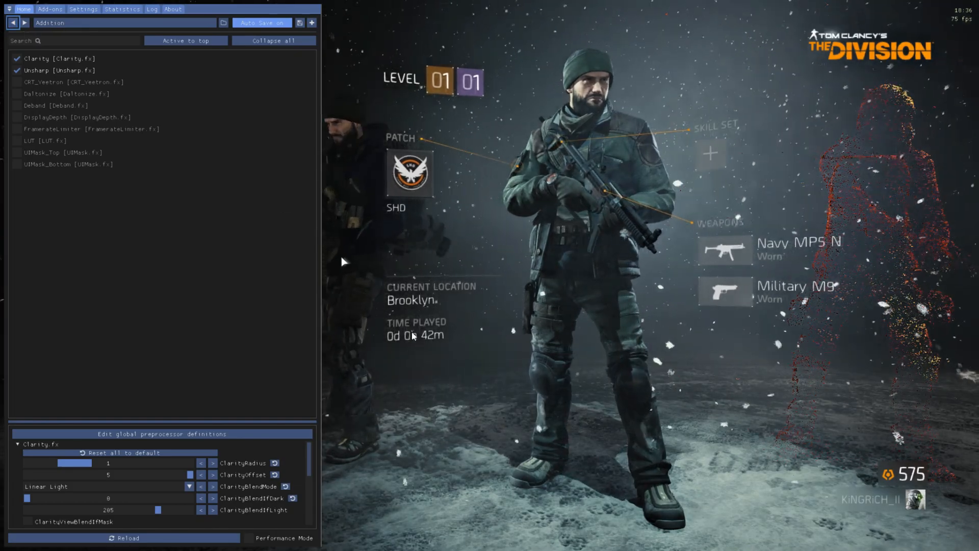
# Set the OSD text size to 1.1 in the overlay styling settings.
pyautogui.click(50, 9)
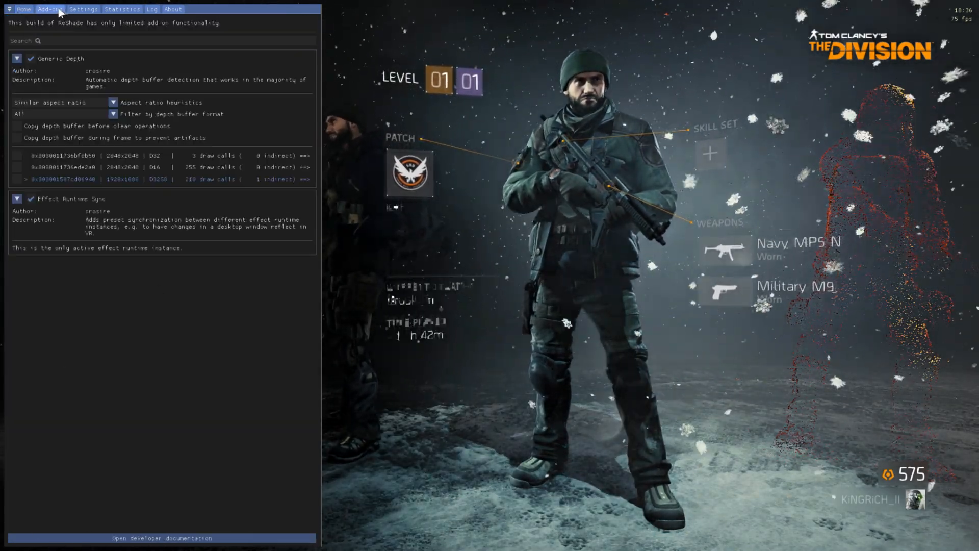
pyautogui.click(82, 9)
pyautogui.scroll(-1, 196, 469)
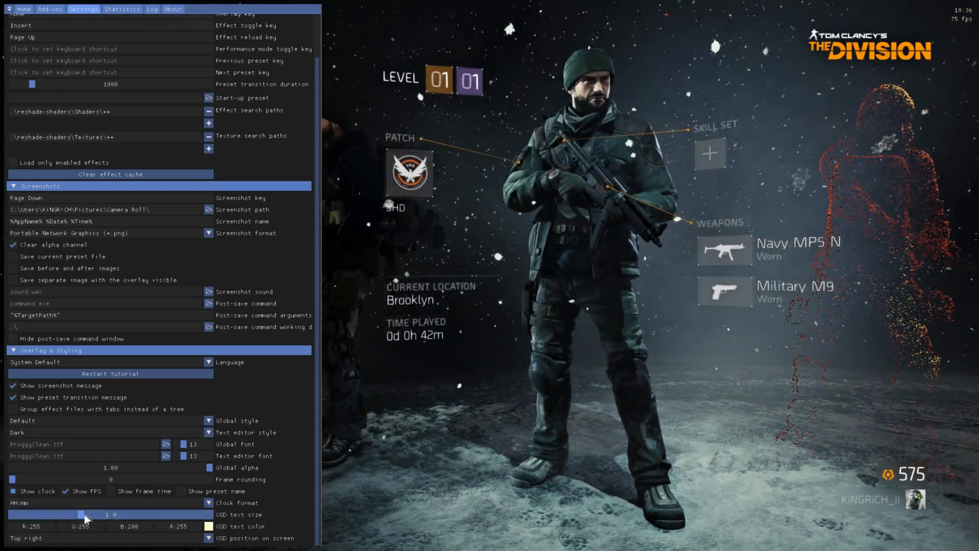
pyautogui.moveTo(84, 514); pyautogui.dragTo(90, 514)
# Change the OSD text color to blue (#0084FFFF) and look at the OSD position options.
pyautogui.click(208, 525)
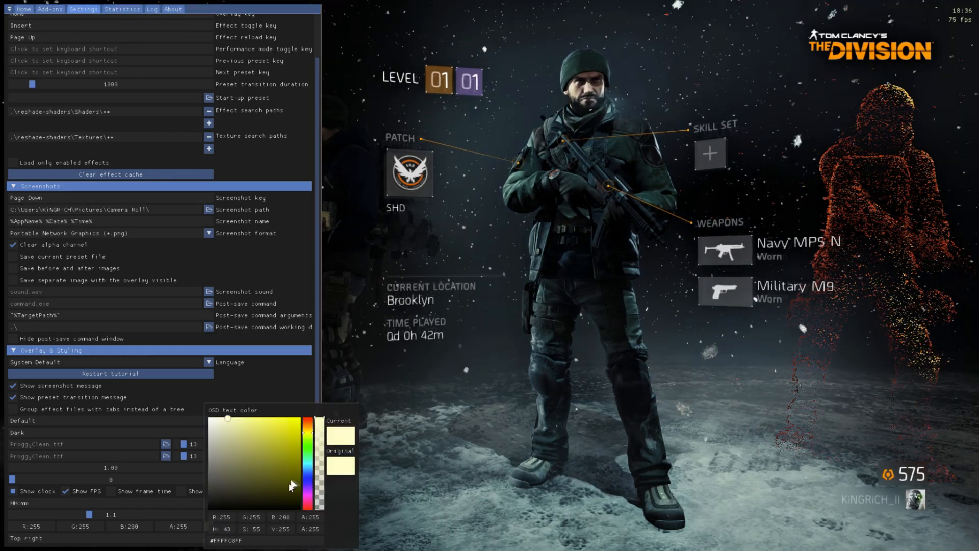
pyautogui.click(308, 471)
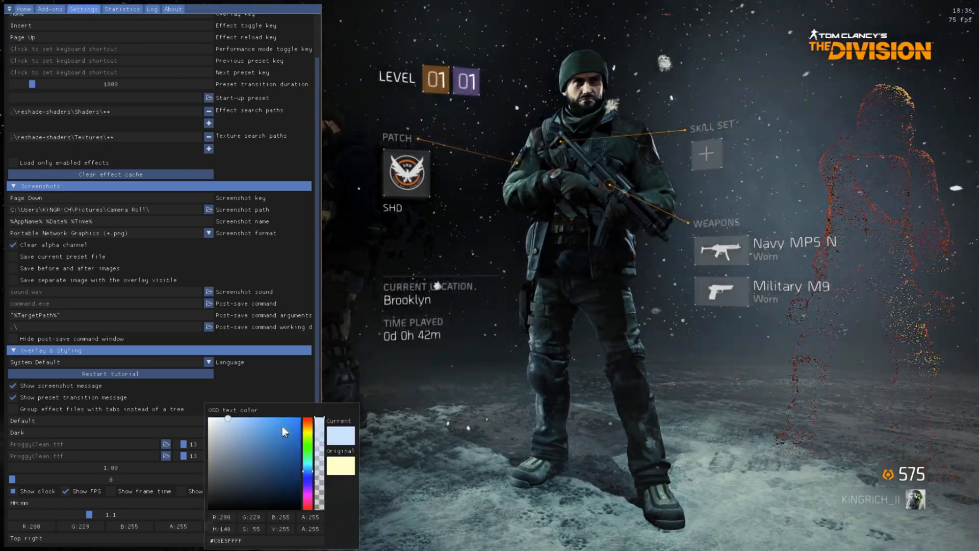
pyautogui.moveTo(285, 432); pyautogui.dragTo(311, 409)
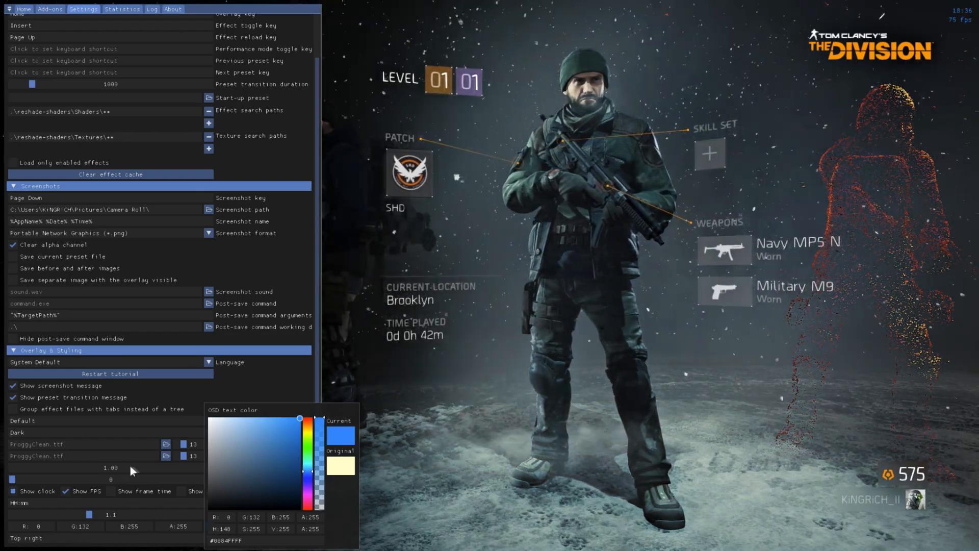
pyautogui.click(285, 277)
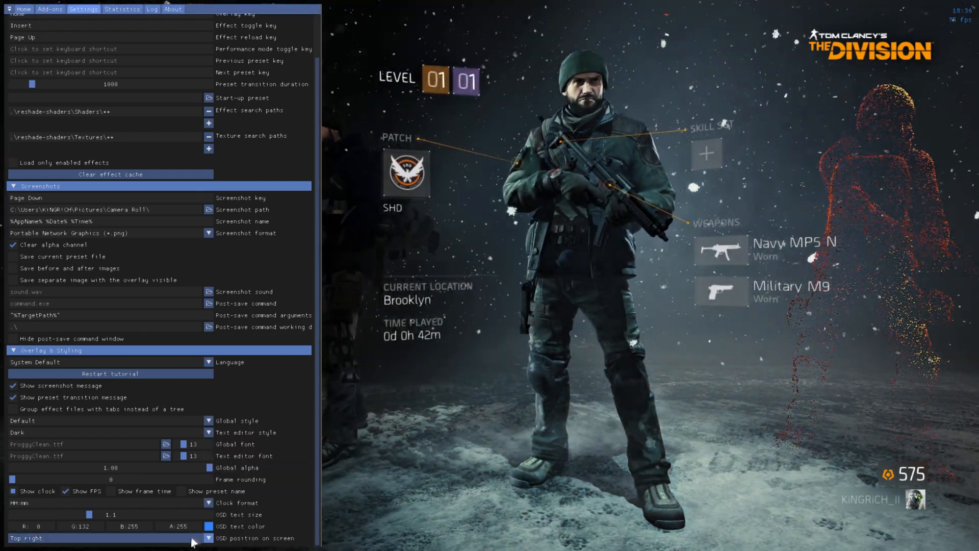
pyautogui.click(173, 538)
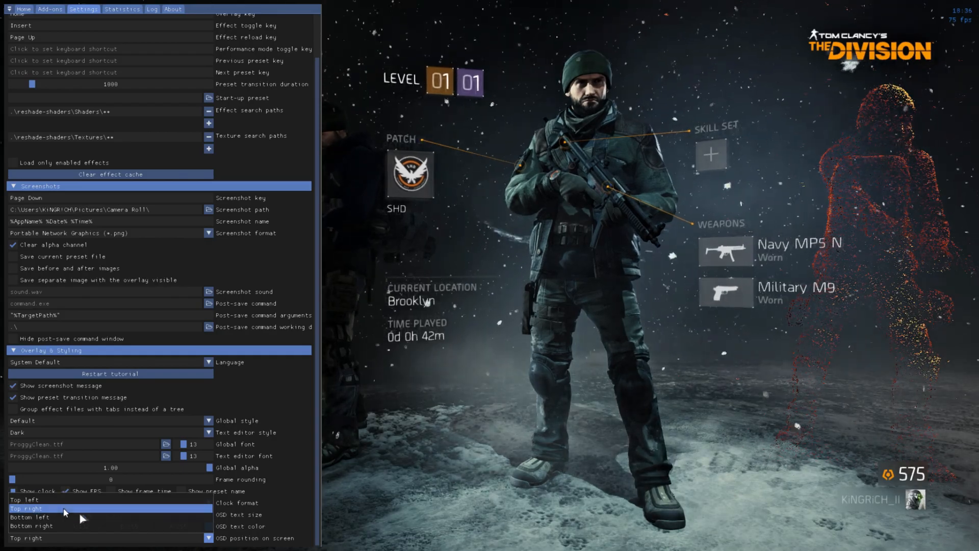
pyautogui.click(278, 507)
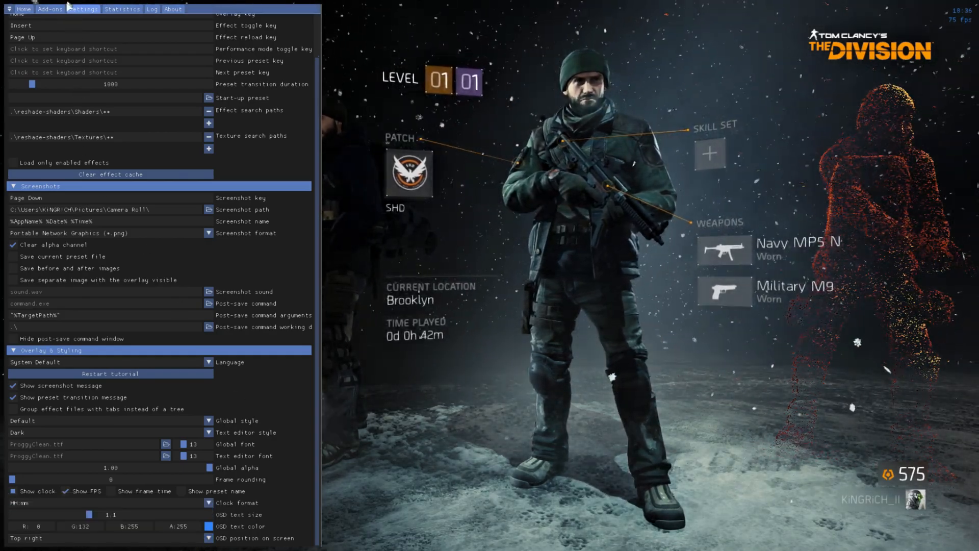
# Enable loading only the enabled effects, turn off the Unsharp effect and reload the effects.
pyautogui.scroll(2, 151, 146)
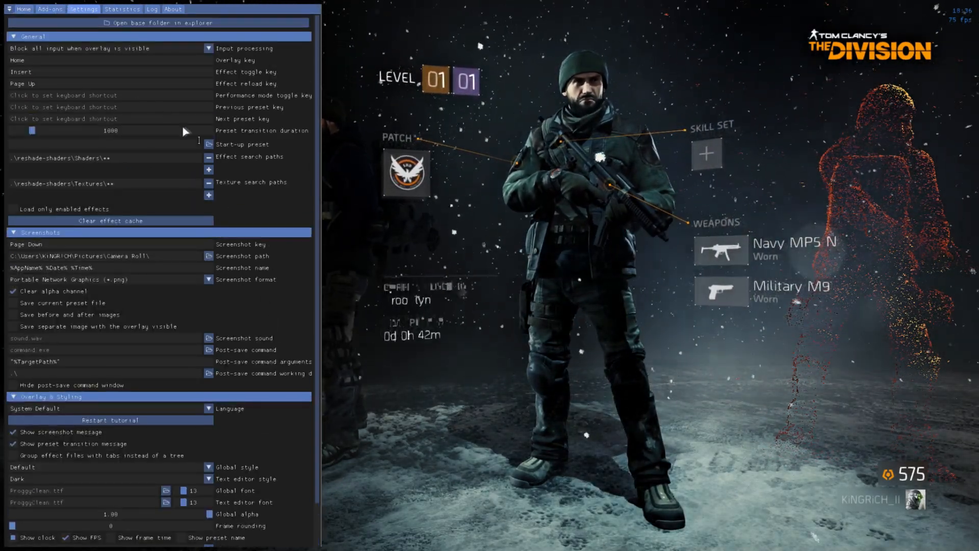
pyautogui.click(13, 209)
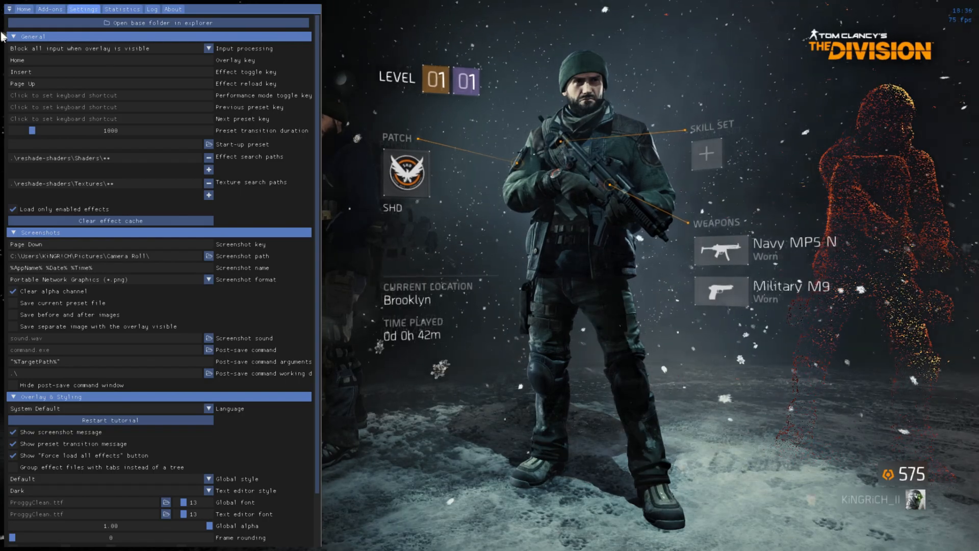
pyautogui.click(23, 9)
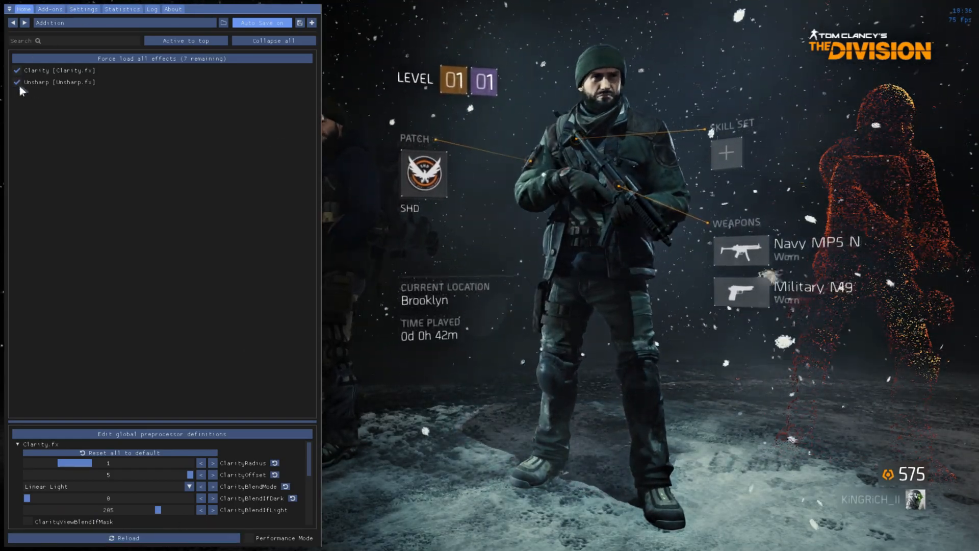
pyautogui.click(17, 82)
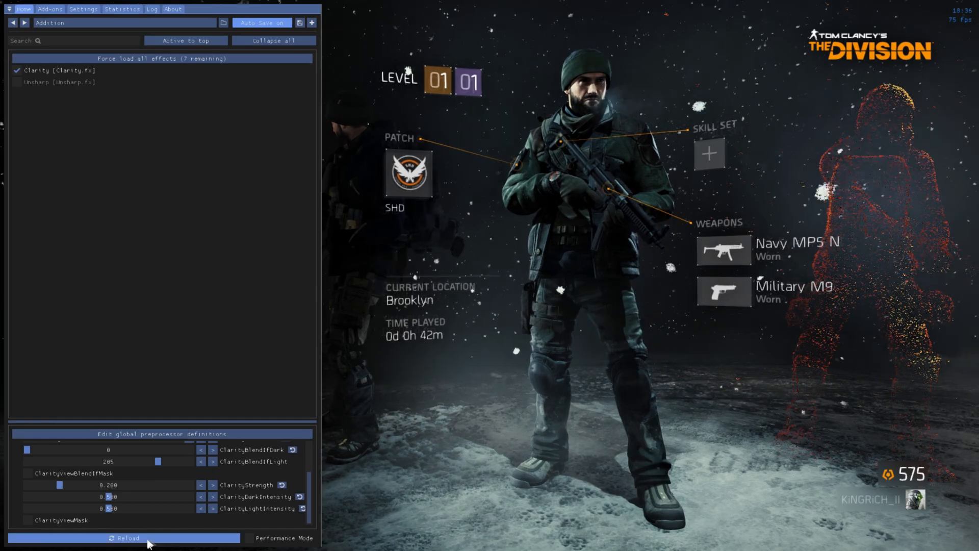
pyautogui.click(148, 539)
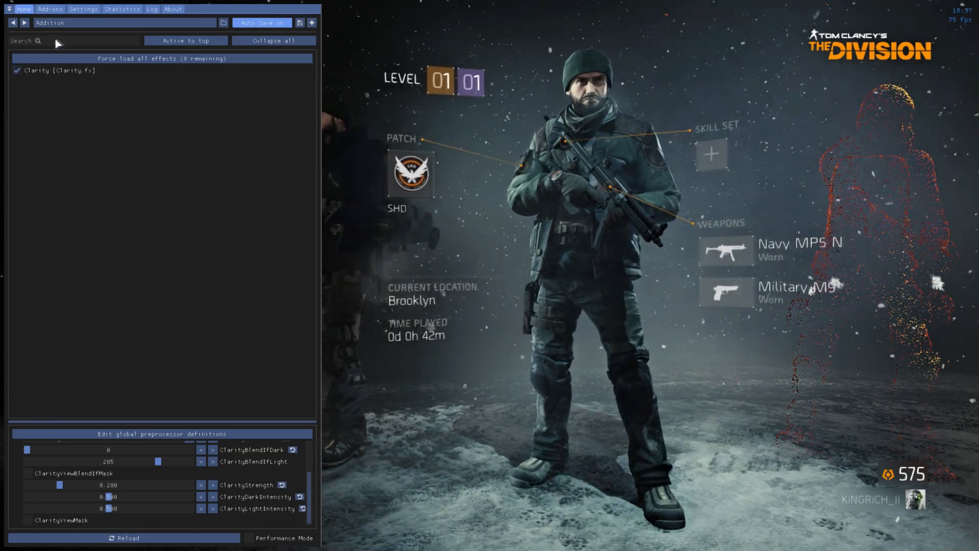
# Force load all effects, turn Unsharp back on and reload the effects.
pyautogui.click(93, 57)
pyautogui.click(17, 70)
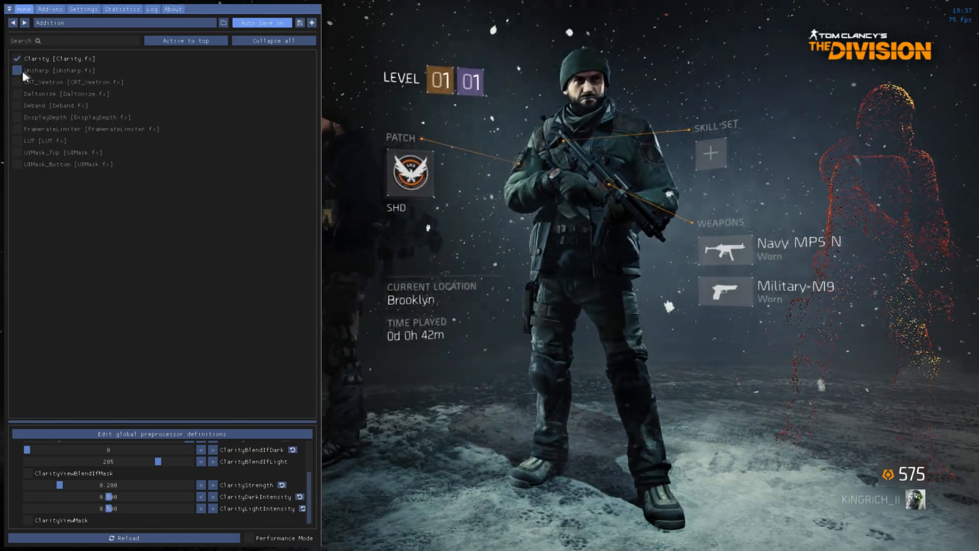
pyautogui.click(115, 538)
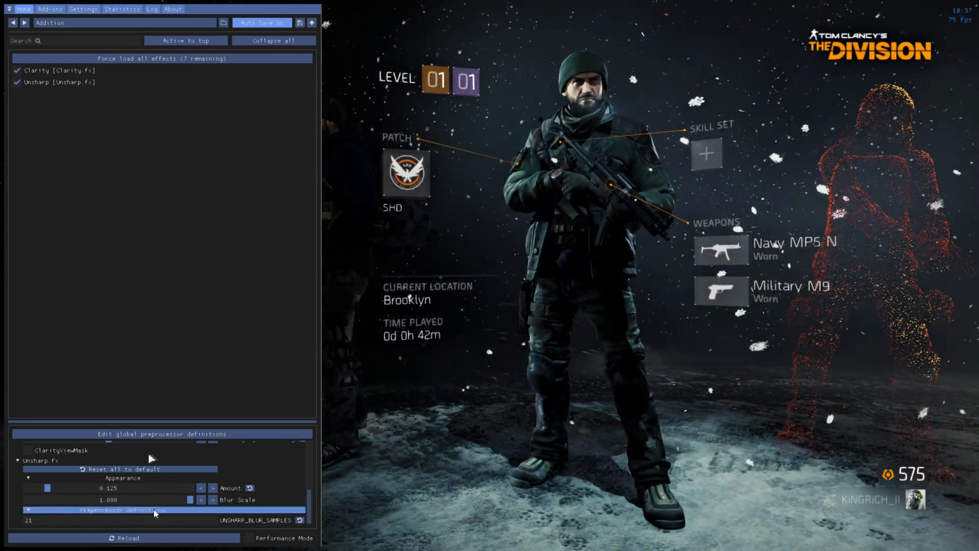
# Disable the Unsharp effect again, reload the effects and return to the ReShade settings.
pyautogui.click(17, 81)
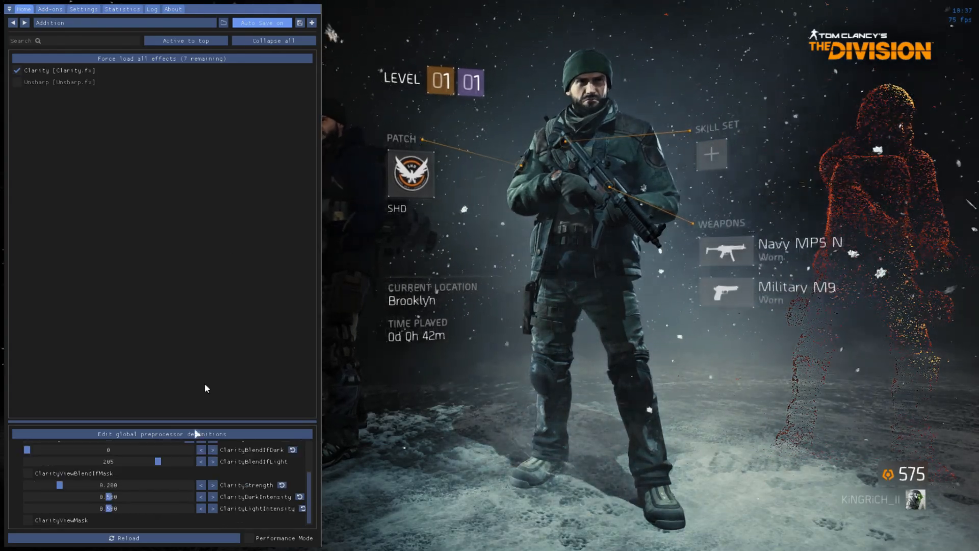
pyautogui.click(168, 539)
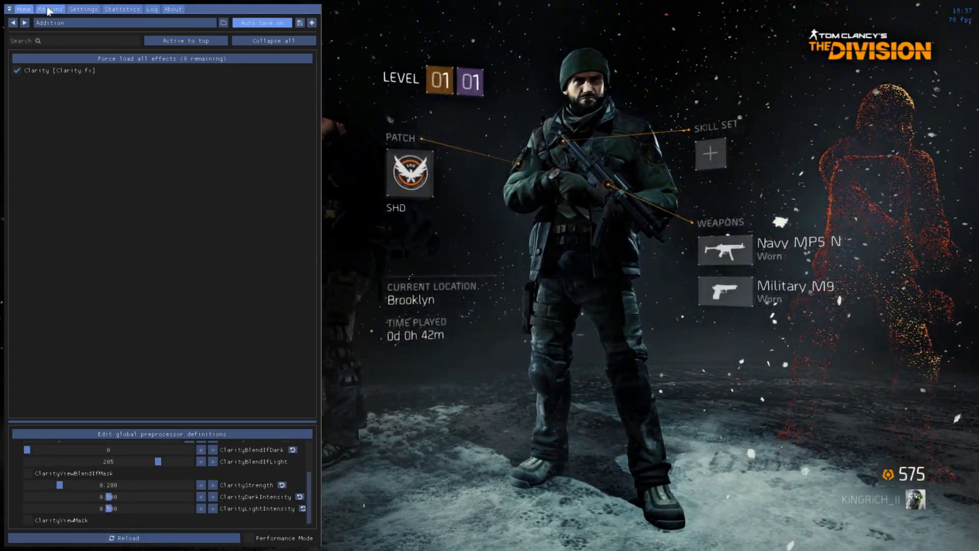
pyautogui.click(52, 10)
pyautogui.click(85, 8)
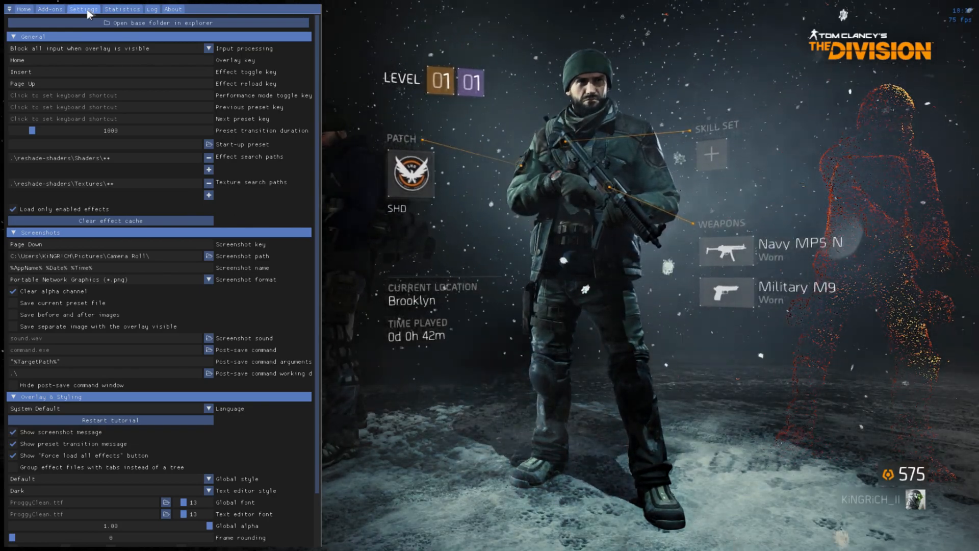
# Hide the overlay, continue the saved game and look around the Brooklyn street with the preset active.
pyautogui.press('Home')
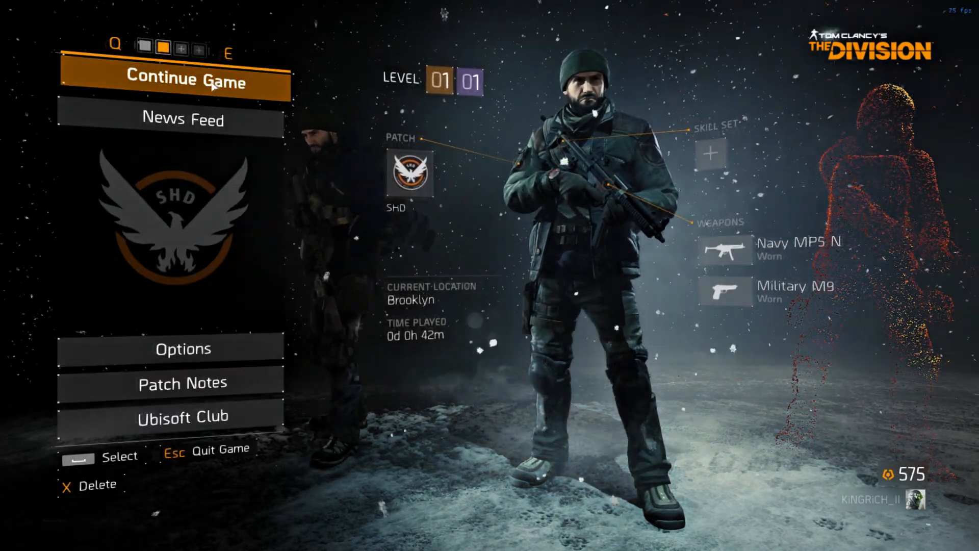
pyautogui.click(182, 84)
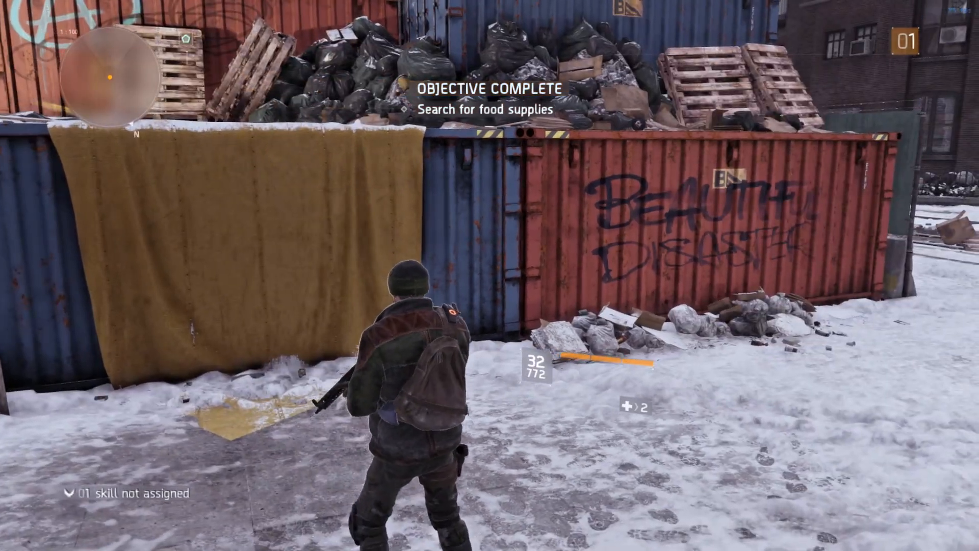
pyautogui.press('s')
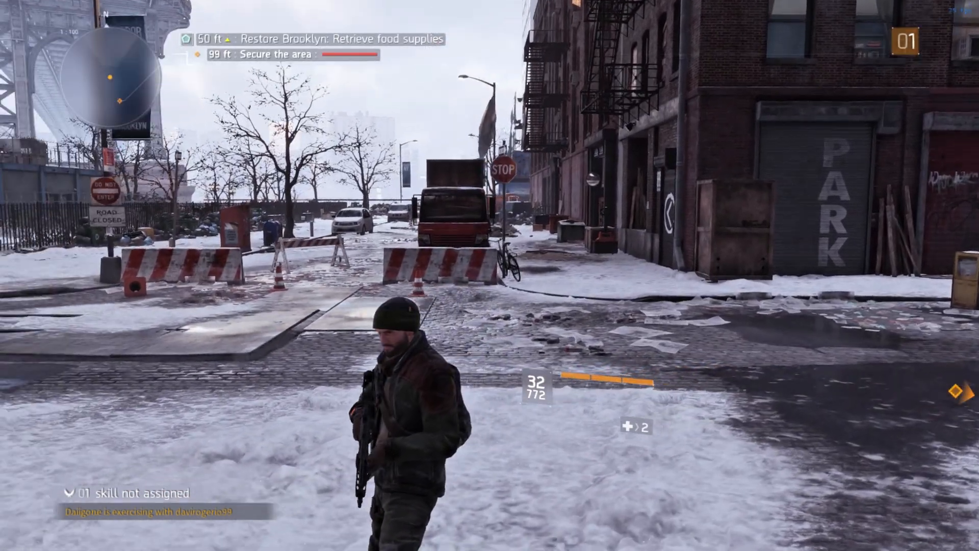
pyautogui.rightClick(489, 276)
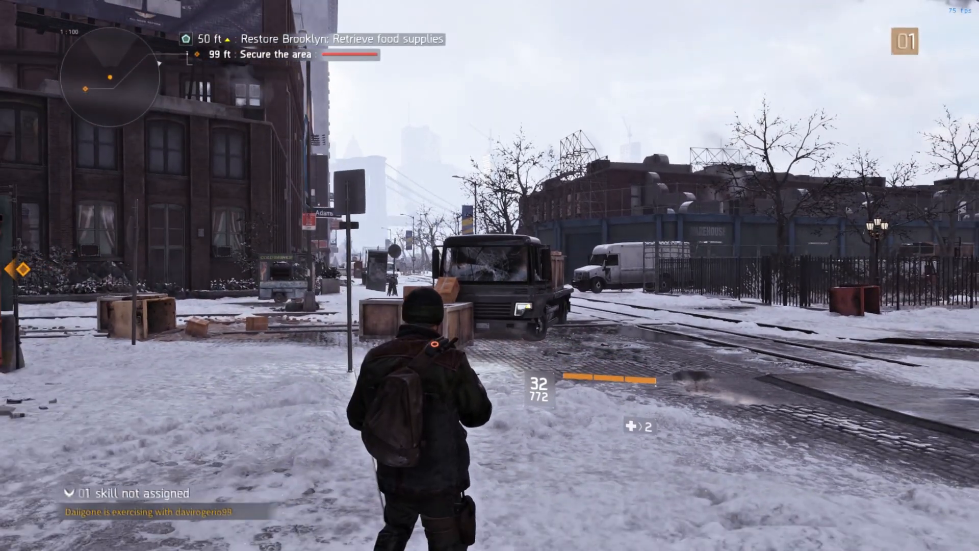
# Reopen the overlay and create a new preset named Addition-1 that inherits the current preset.
pyautogui.press('Home')
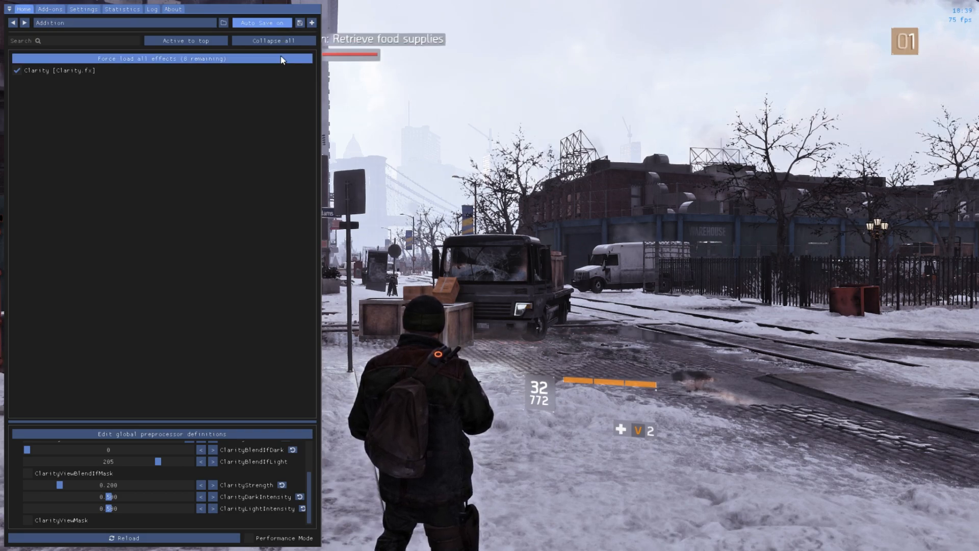
pyautogui.click(311, 23)
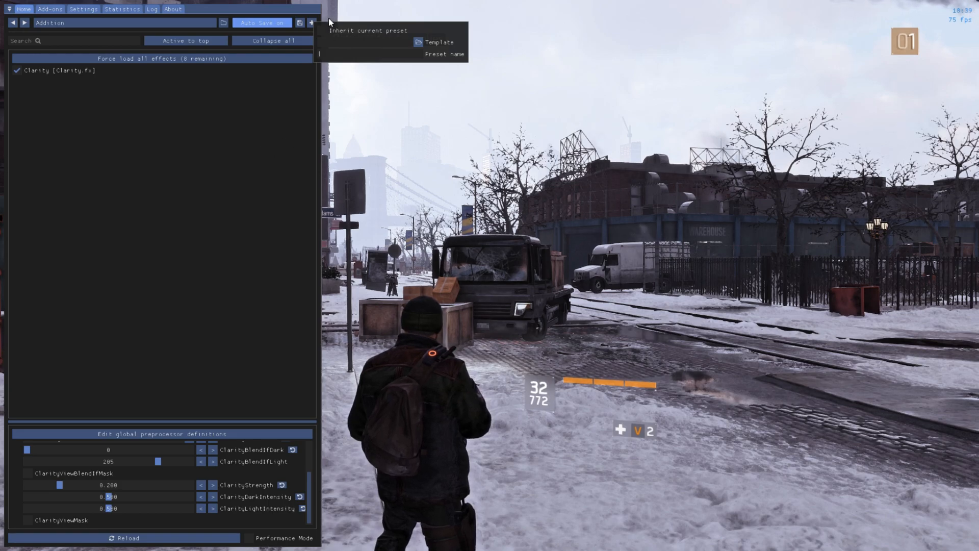
pyautogui.click(324, 30)
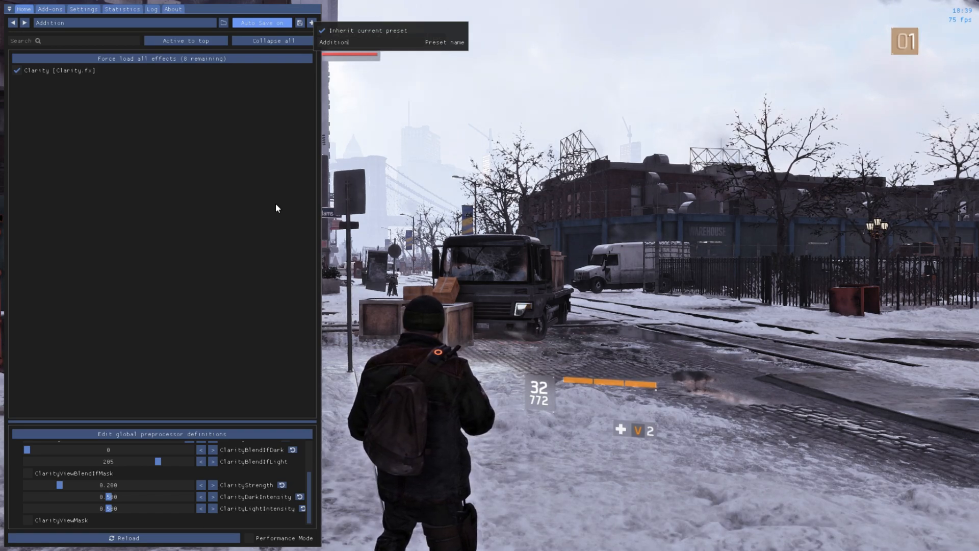
pyautogui.press('Return')
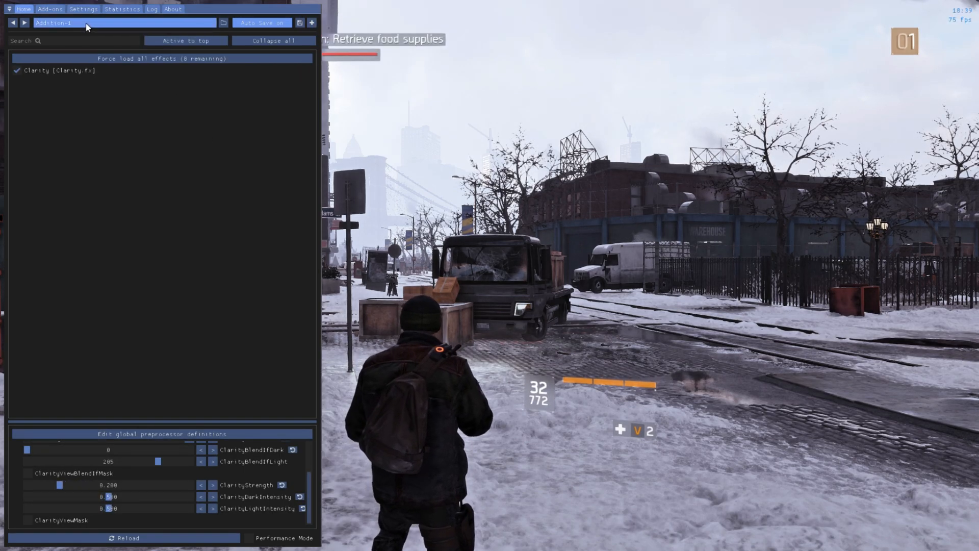
# Switch the active preset from Addition-1 back to Addition.ini.
pyautogui.click(86, 23)
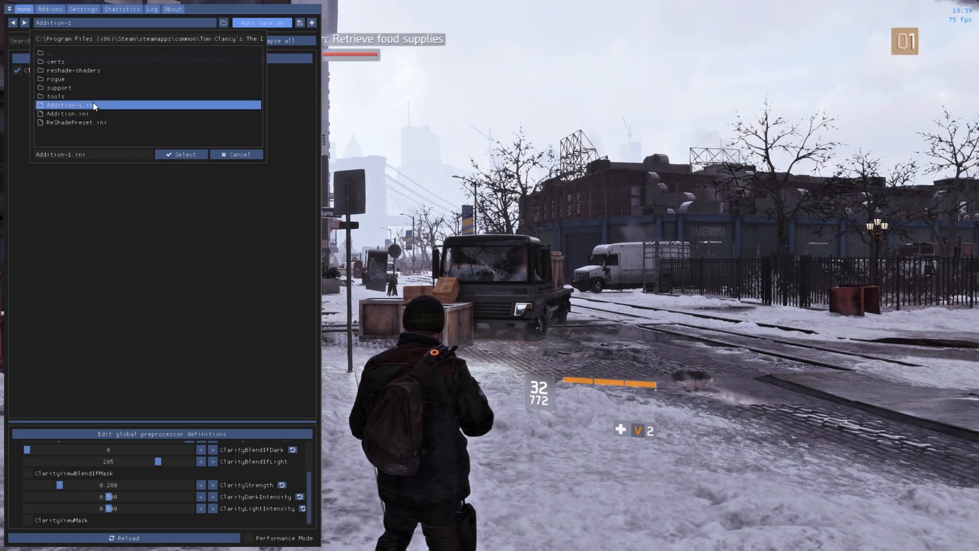
pyautogui.click(156, 371)
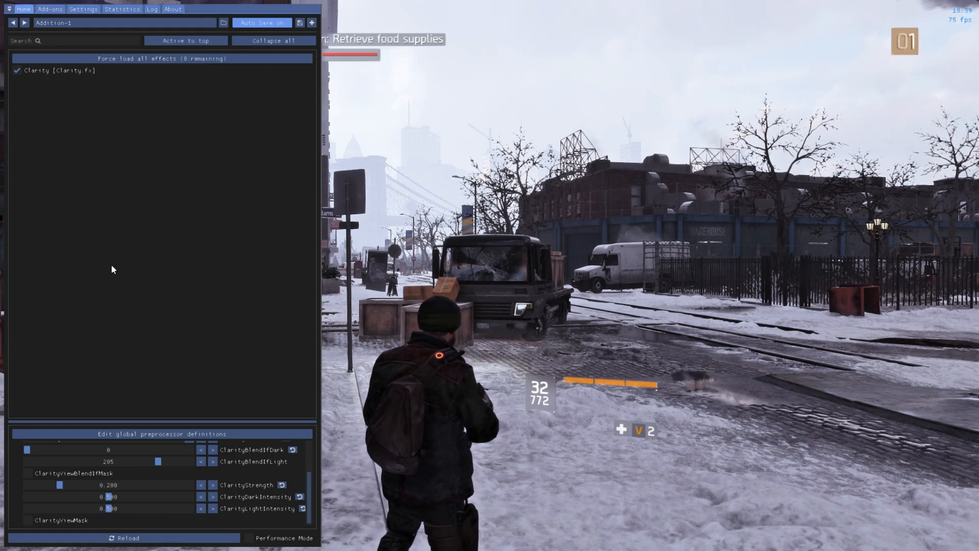
pyautogui.click(223, 22)
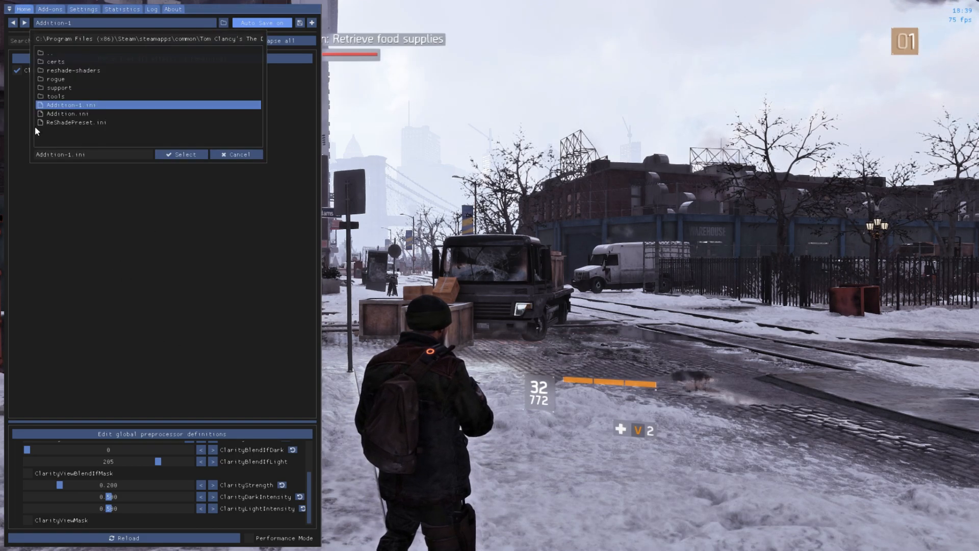
pyautogui.click(69, 112)
pyautogui.click(178, 154)
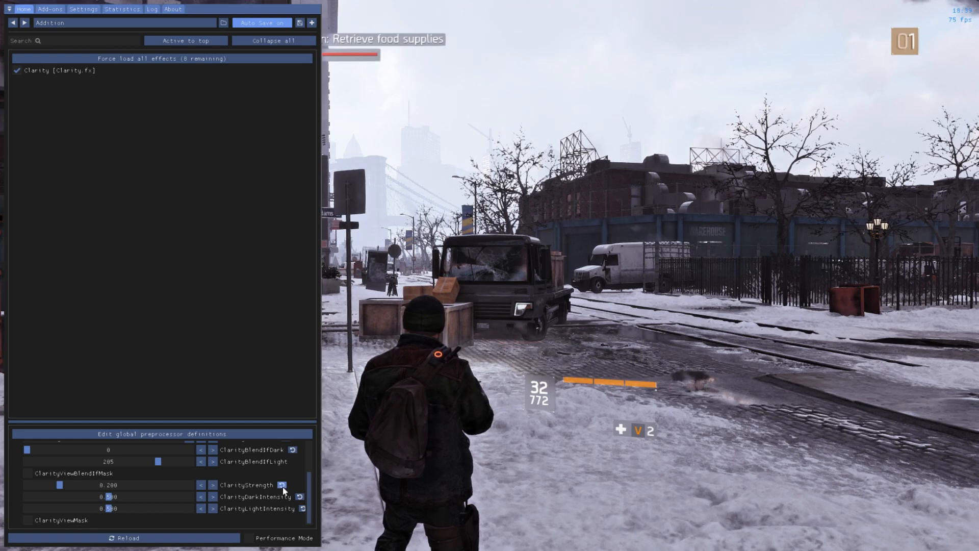
# Narrow the overlay and try ClarityRadius at 0 and 1 against the street scene, leaving it at 1.
pyautogui.scroll(3, 283, 491)
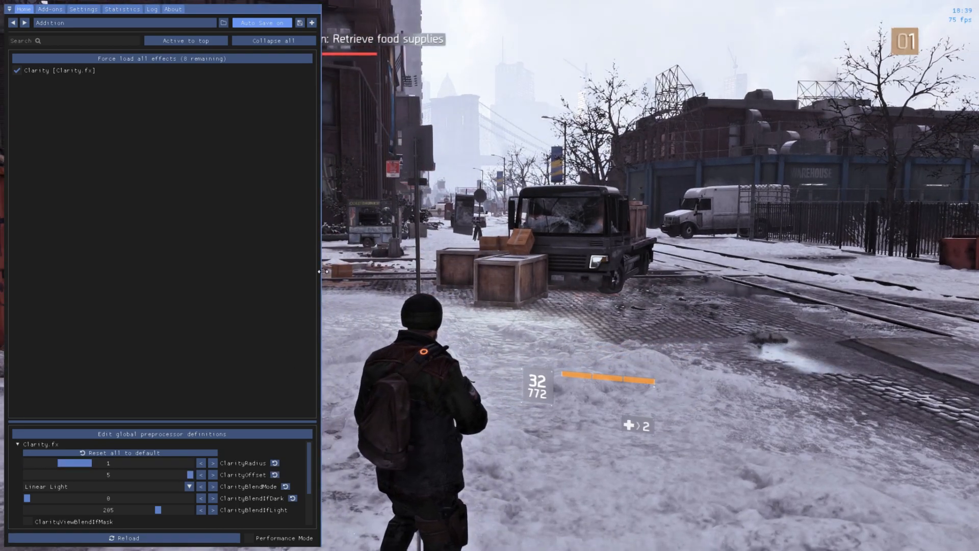
pyautogui.moveTo(320, 272); pyautogui.dragTo(213, 271)
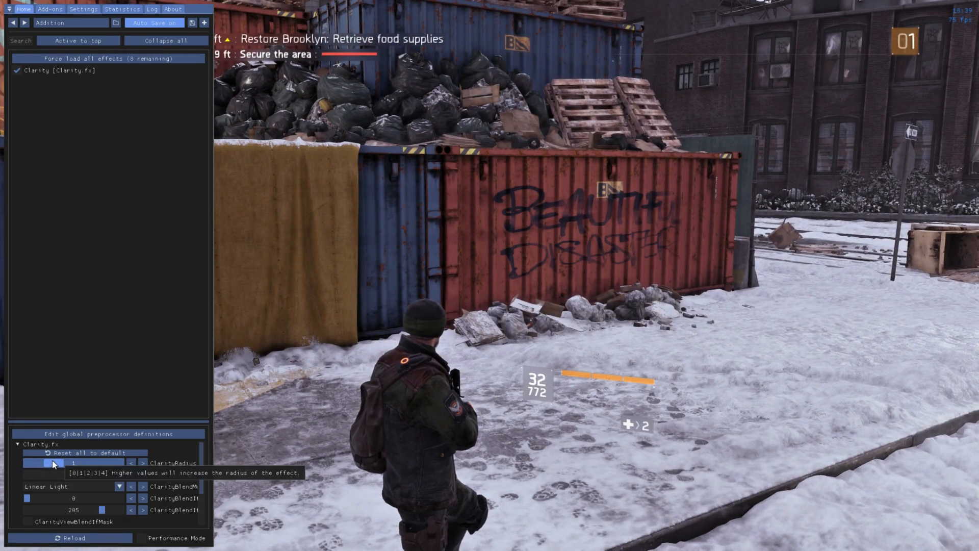
pyautogui.moveTo(45, 458)
pyautogui.mouseDown()
pyautogui.moveTo(29, 458)
pyautogui.moveTo(47, 462)
pyautogui.mouseUp()
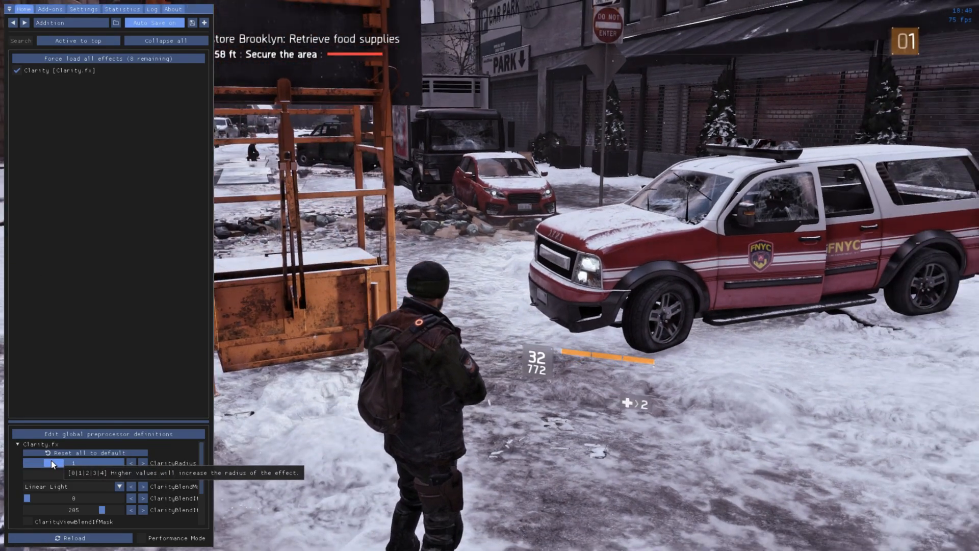
pyautogui.moveTo(45, 463); pyautogui.dragTo(54, 466)
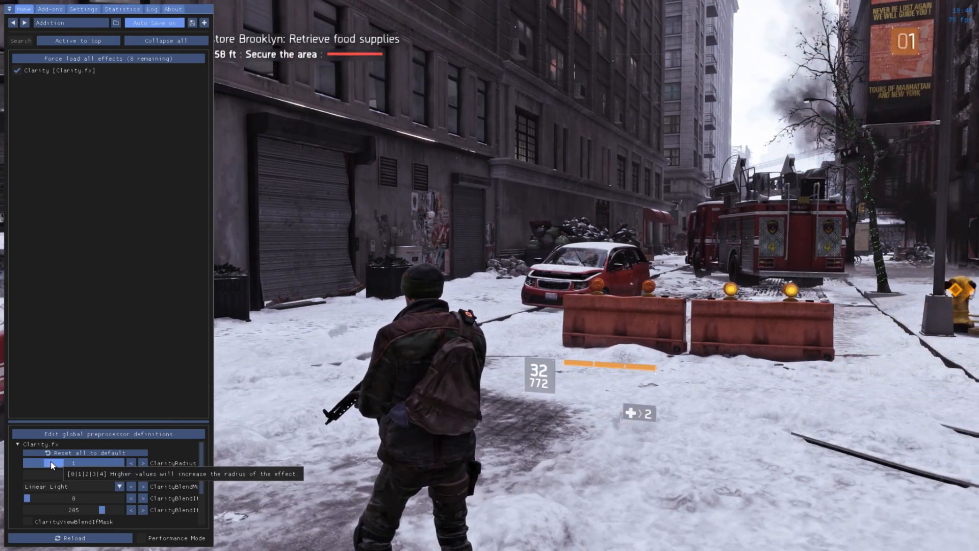
pyautogui.moveTo(51, 465); pyautogui.dragTo(36, 465)
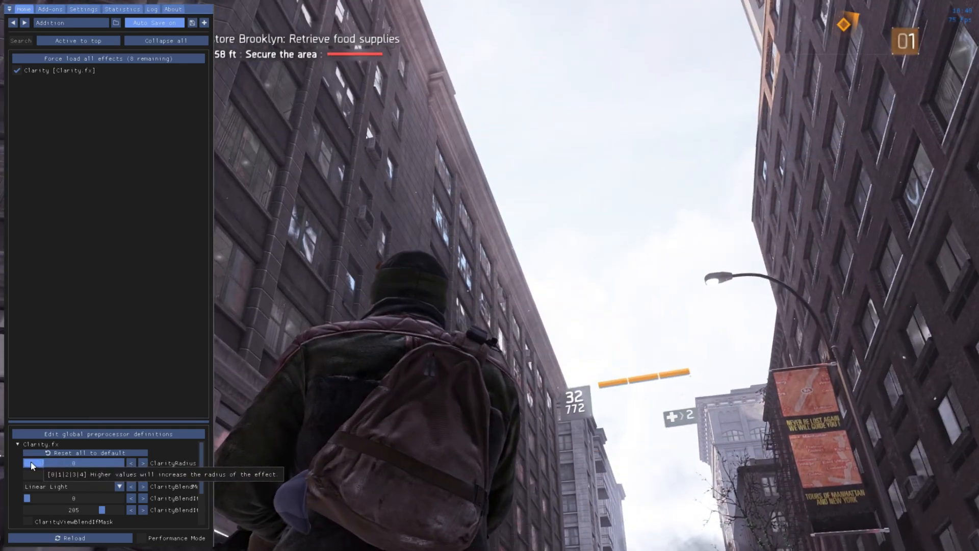
pyautogui.moveTo(32, 465); pyautogui.dragTo(54, 457)
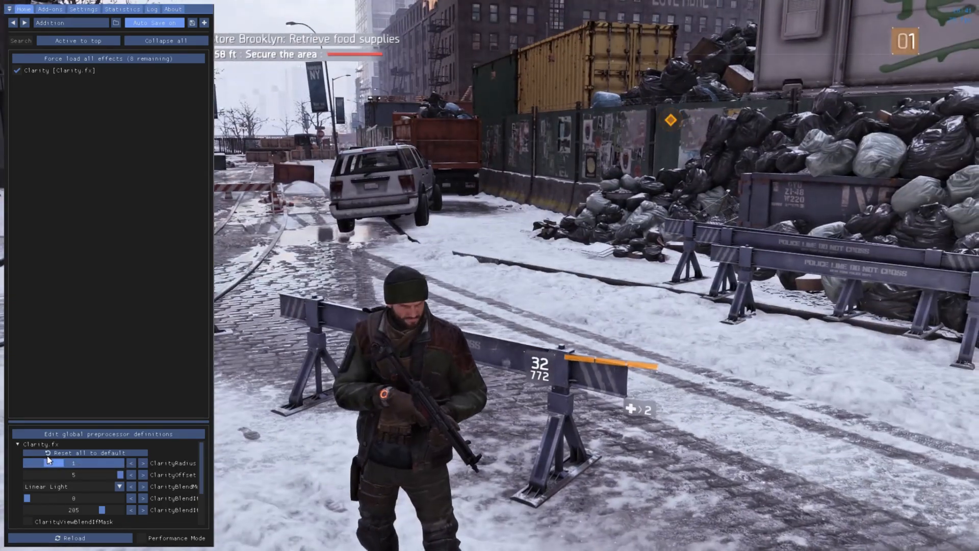
pyautogui.moveTo(47, 457)
pyautogui.mouseDown()
pyautogui.moveTo(27, 459)
pyautogui.moveTo(49, 456)
pyautogui.mouseUp()
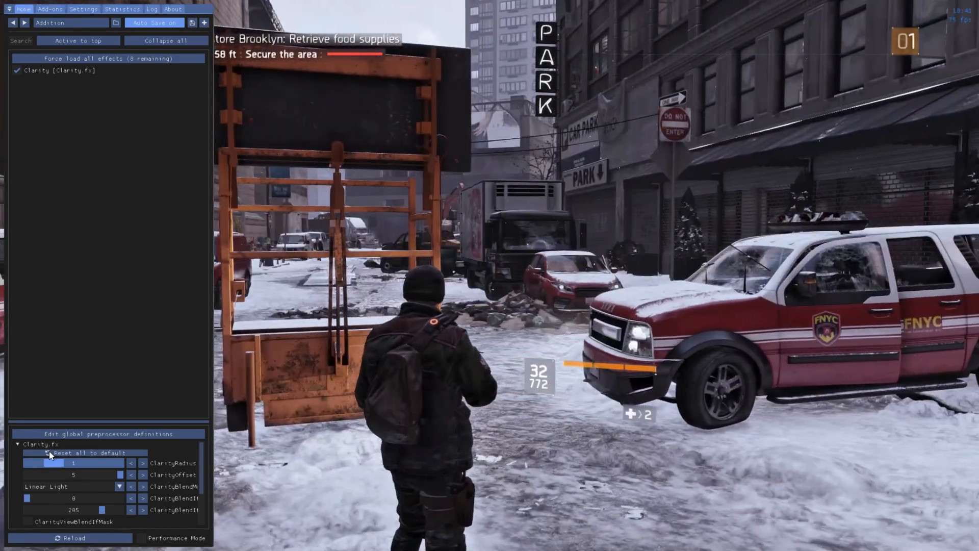
pyautogui.moveTo(49, 453)
pyautogui.mouseDown()
pyautogui.moveTo(31, 457)
pyautogui.moveTo(51, 452)
pyautogui.mouseUp()
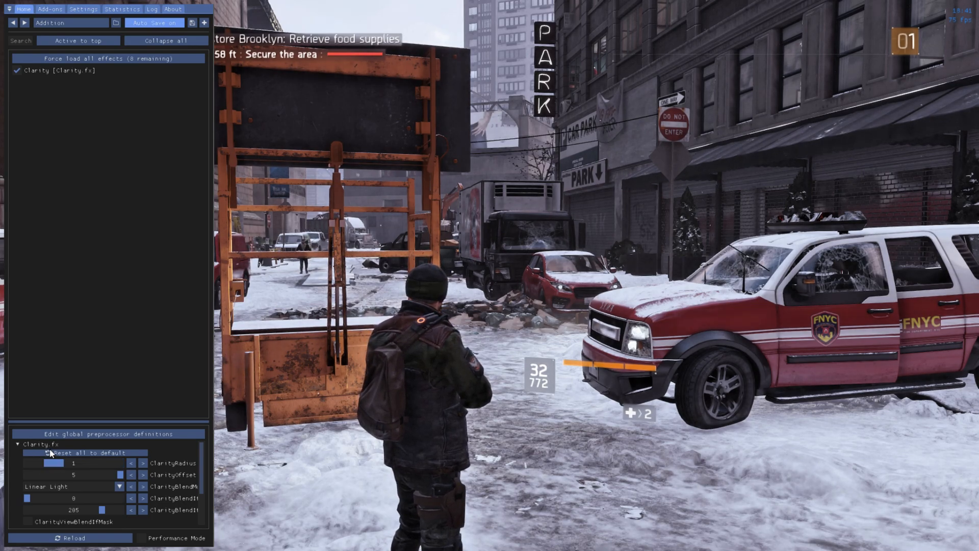
# Reload the effects and hide the overlay to view the street with the Addition preset.
pyautogui.click(99, 539)
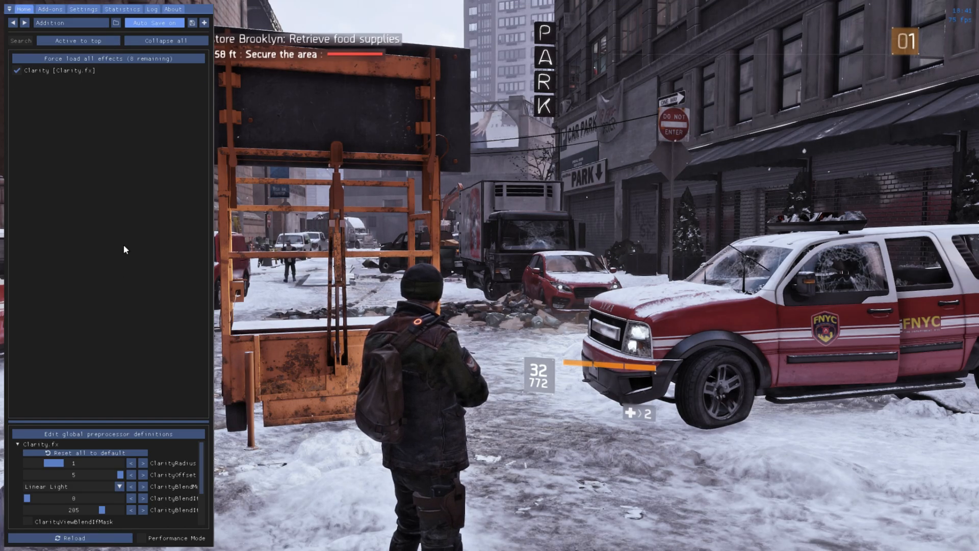
pyautogui.press('Home')
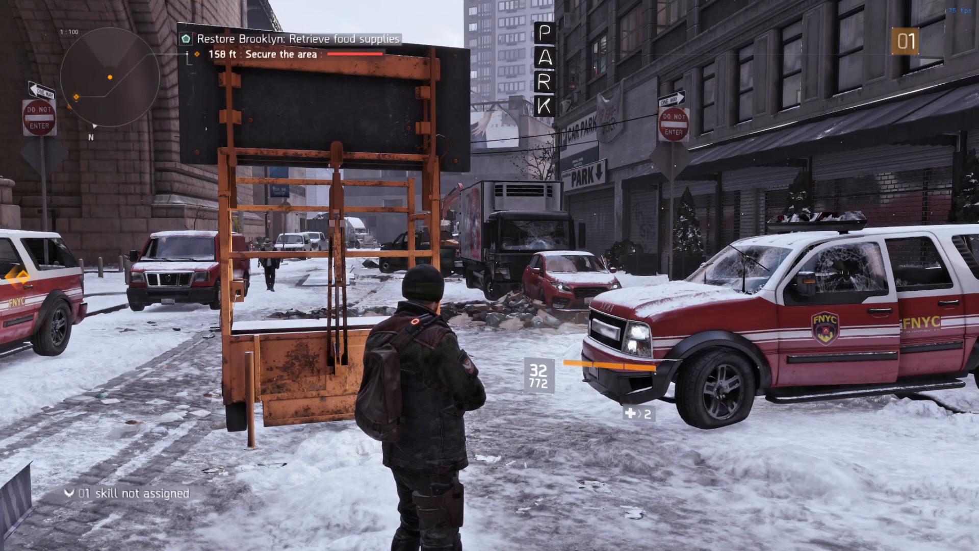
pyautogui.press('d')
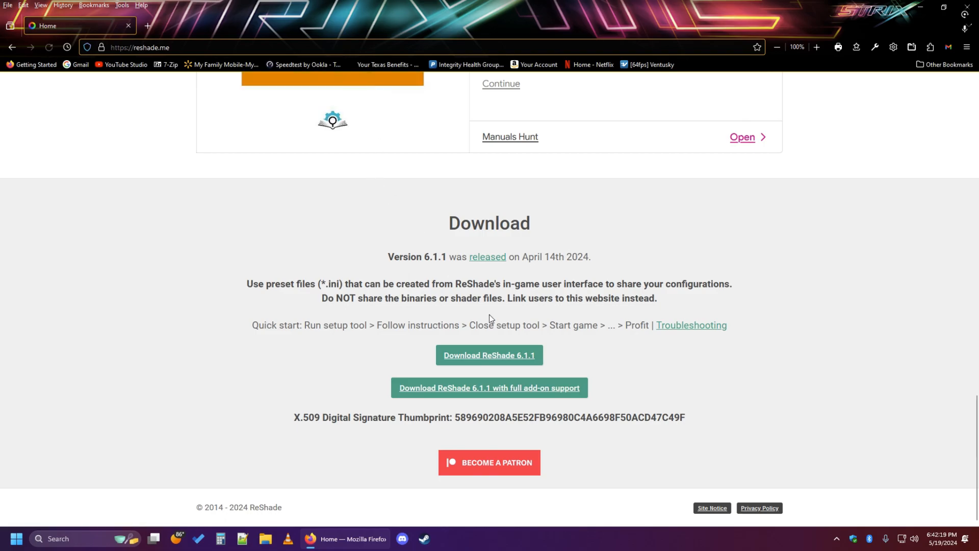
# Close the browser and launch ReShade_Setup_6.1.1.exe from the Downloads folder in File Explorer.
pyautogui.click(971, 7)
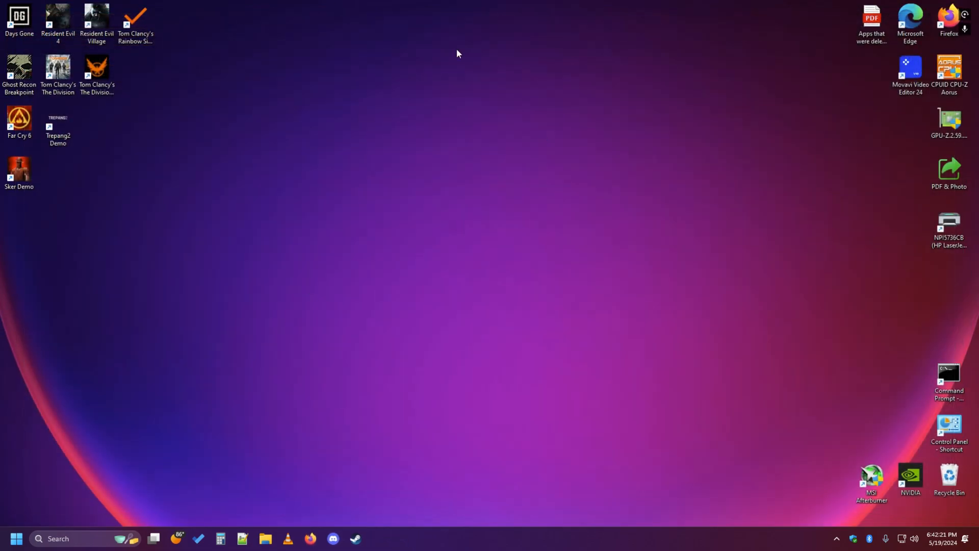
pyautogui.click(266, 539)
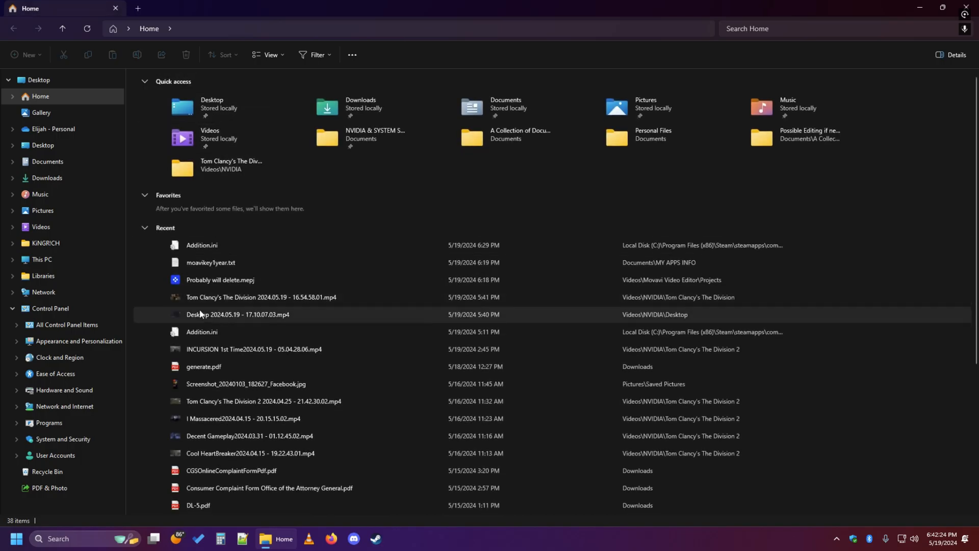
pyautogui.click(52, 79)
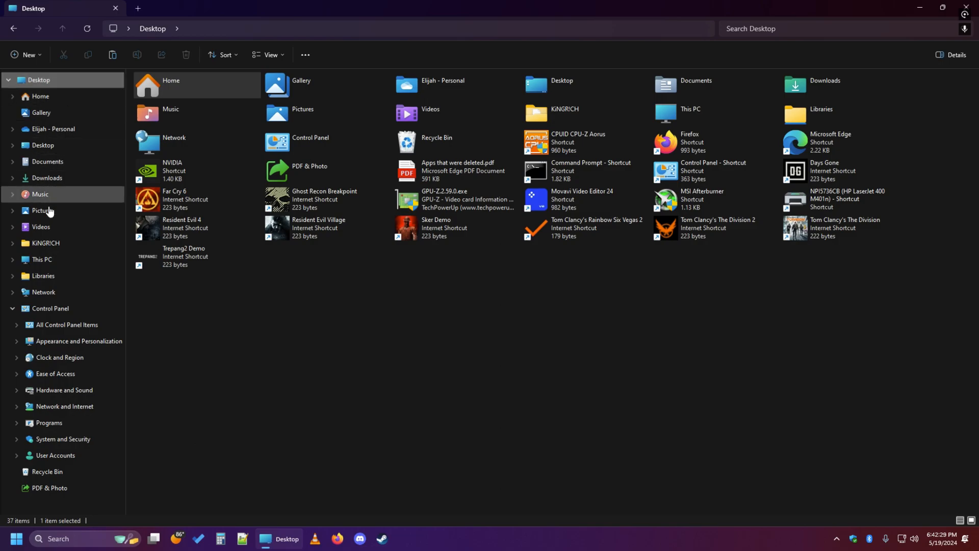
pyautogui.click(56, 176)
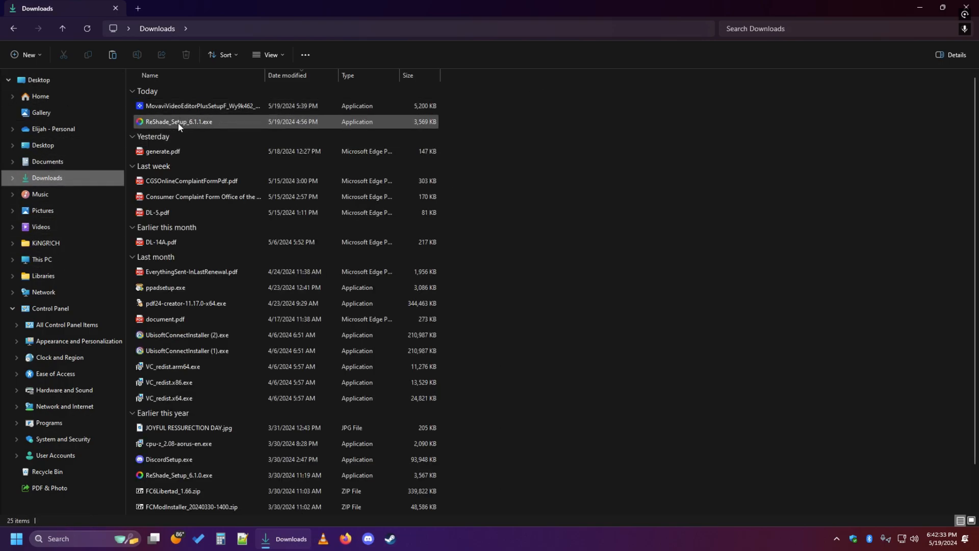
pyautogui.click(178, 123)
pyautogui.doubleClick(209, 125)
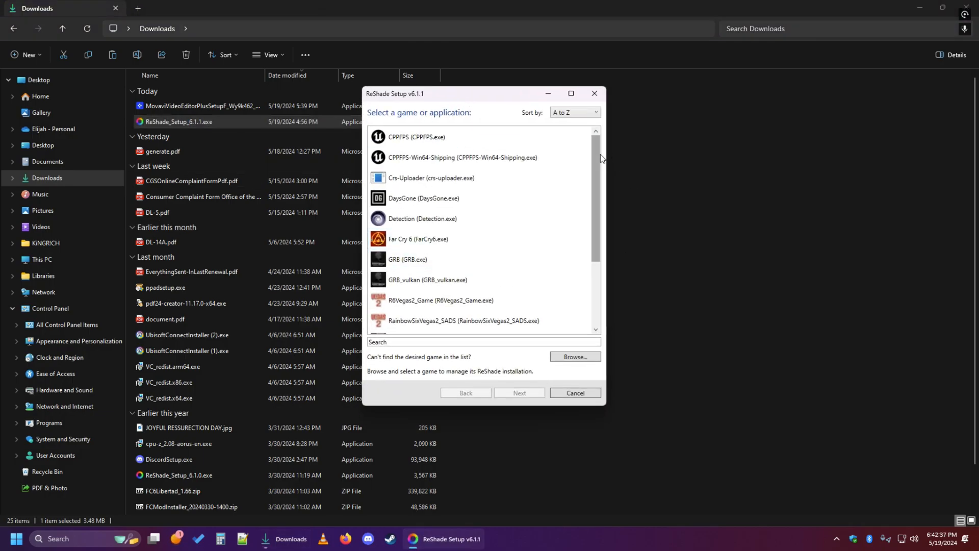
# Choose TheDivision2 (TheDivision2.exe) as the target game and accept DirectX 10/11/12 as its rendering API.
pyautogui.moveTo(600, 159); pyautogui.dragTo(604, 224)
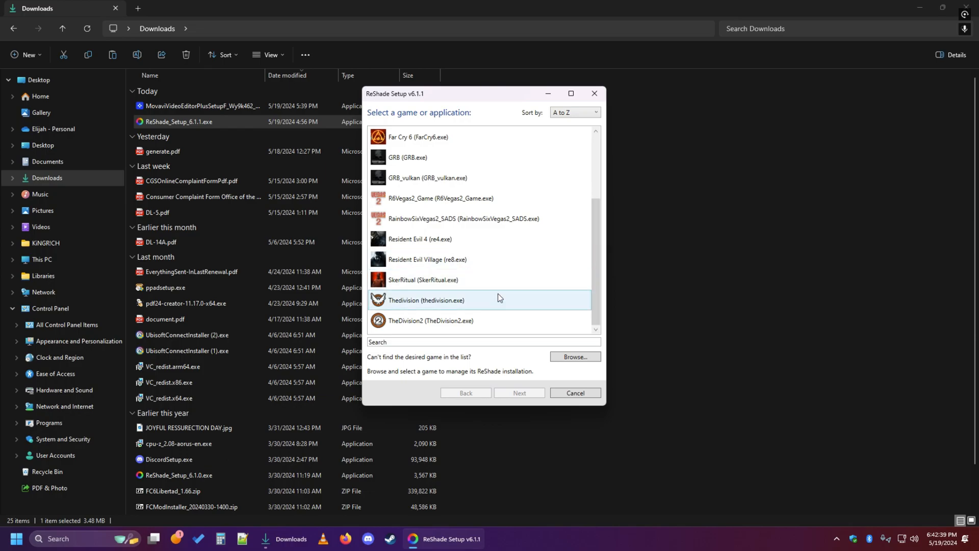
pyautogui.click(464, 323)
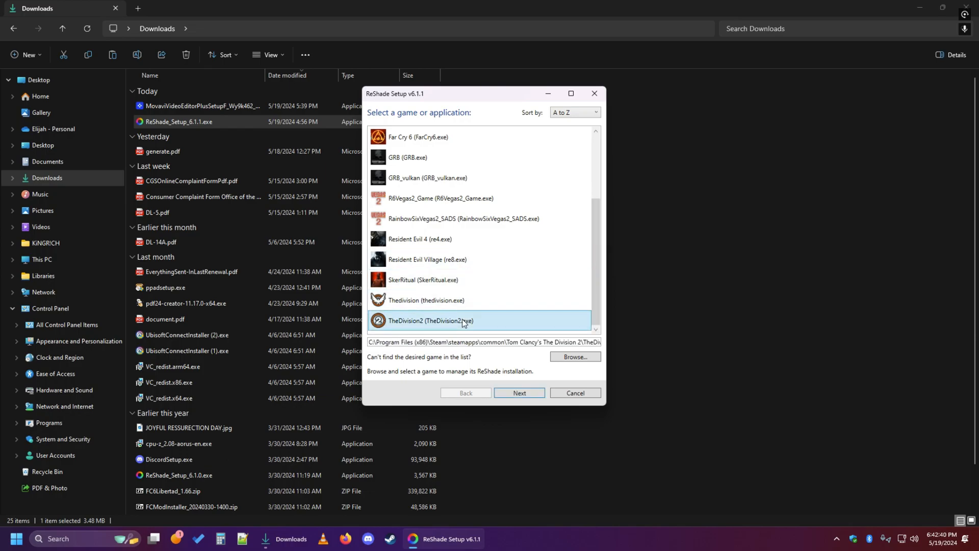
pyautogui.click(521, 393)
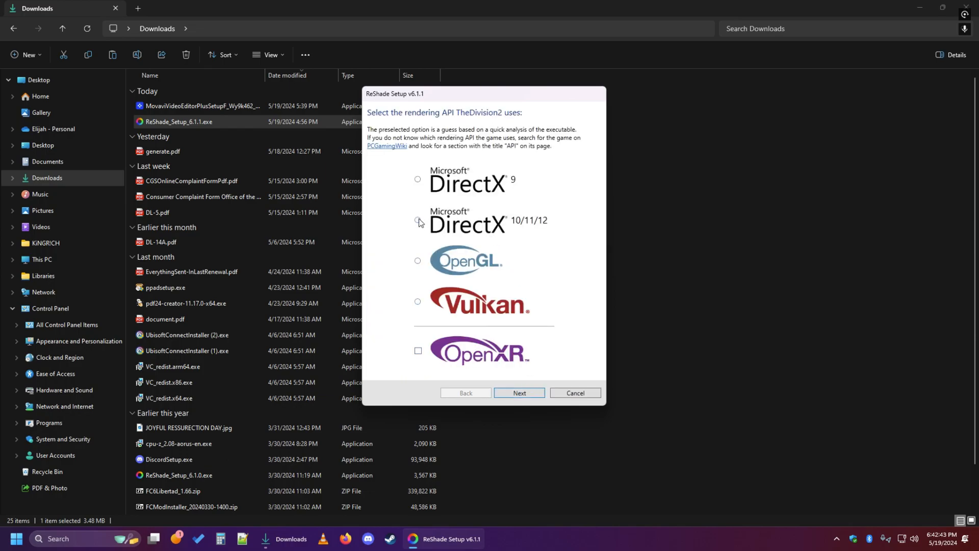
pyautogui.click(526, 394)
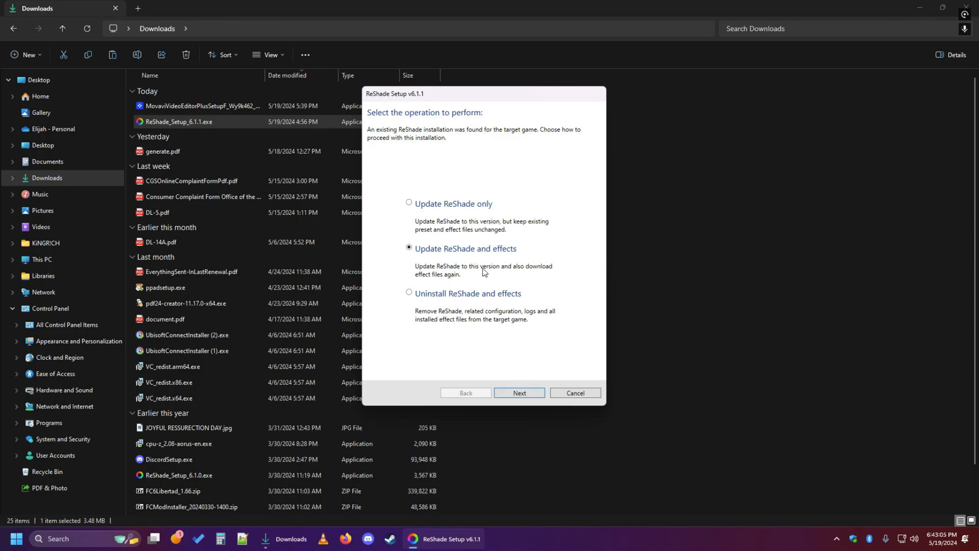
# Run the Update ReShade only operation for the existing installation and finish the setup.
pyautogui.click(433, 211)
pyautogui.click(528, 389)
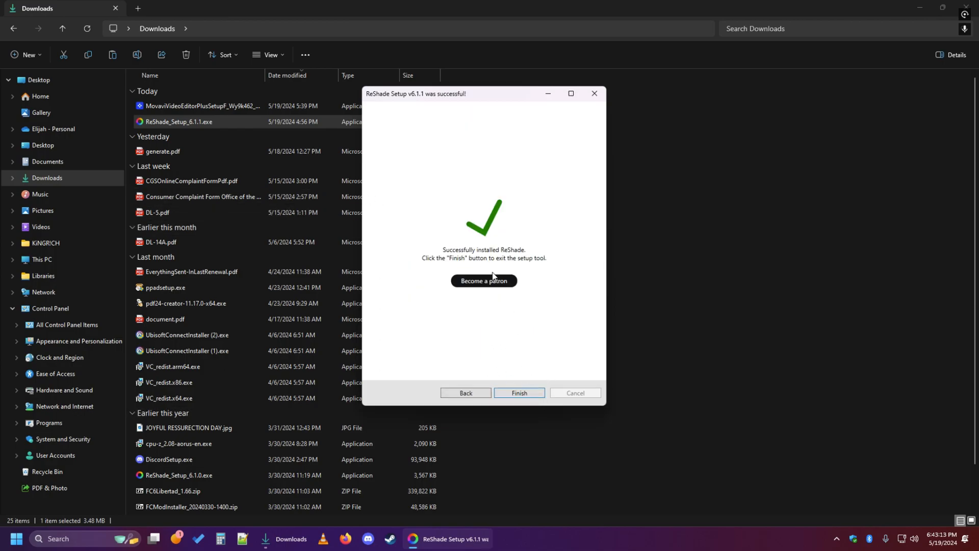
pyautogui.click(531, 395)
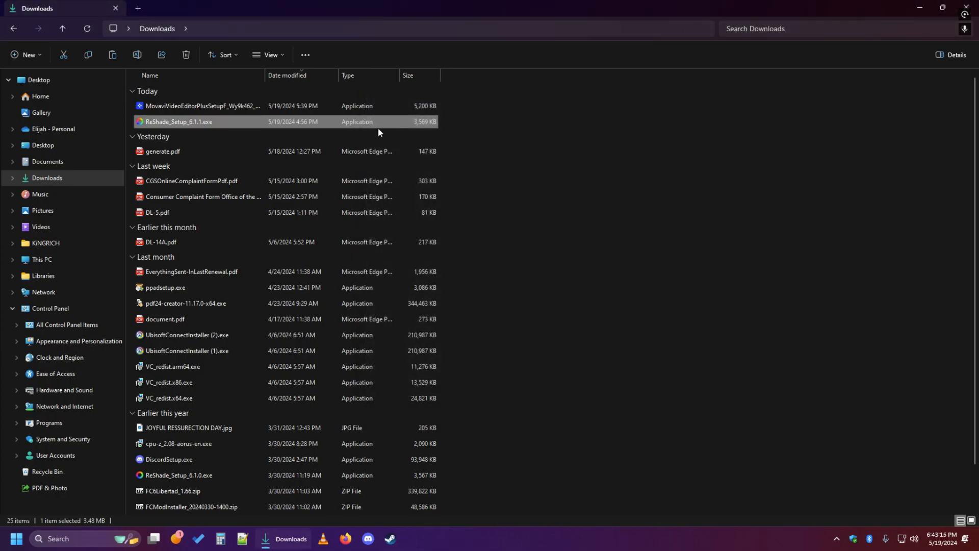